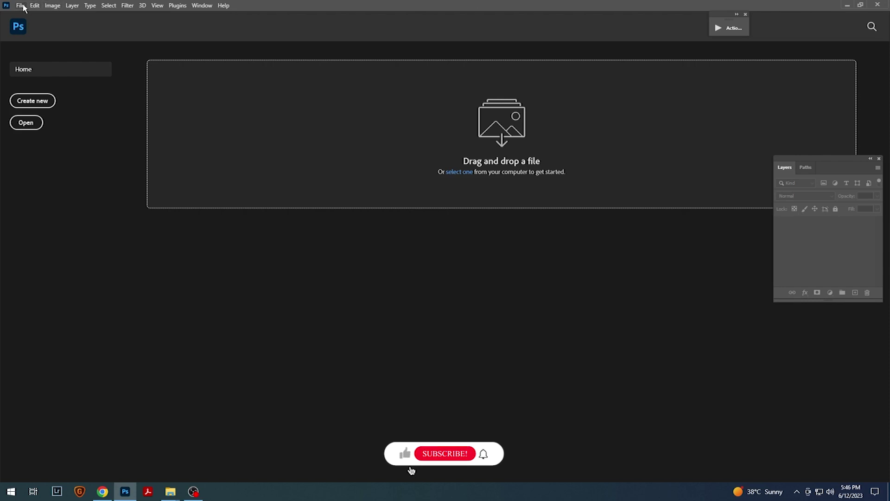
Open the File menu from Photoshop's empty start screen
left_click(22, 6)
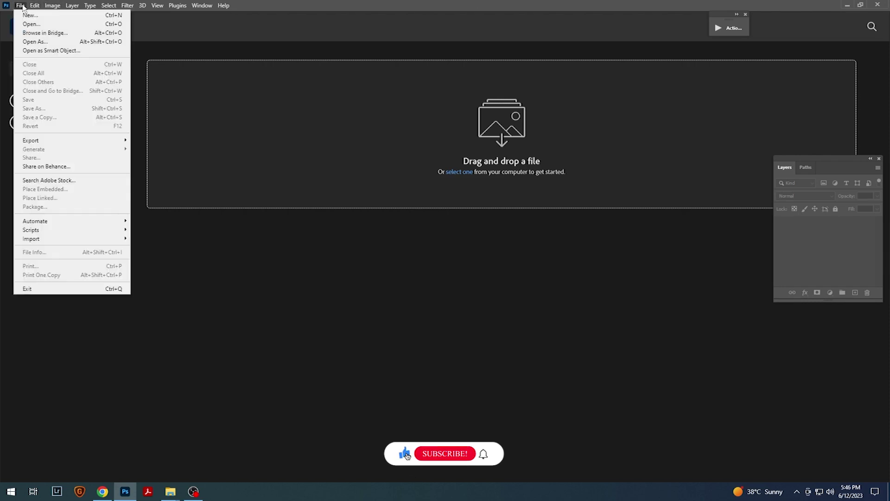
Create a landscape 24 x 12 in, 300 ppi document named '24x12 Album Page'
left_click(25, 15)
left_click(647, 135)
type("24x12 A")
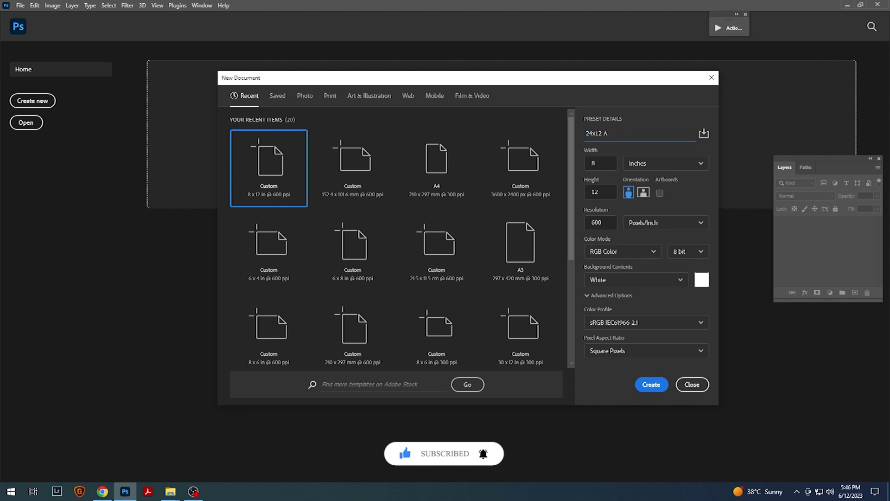
type("lbum Pa")
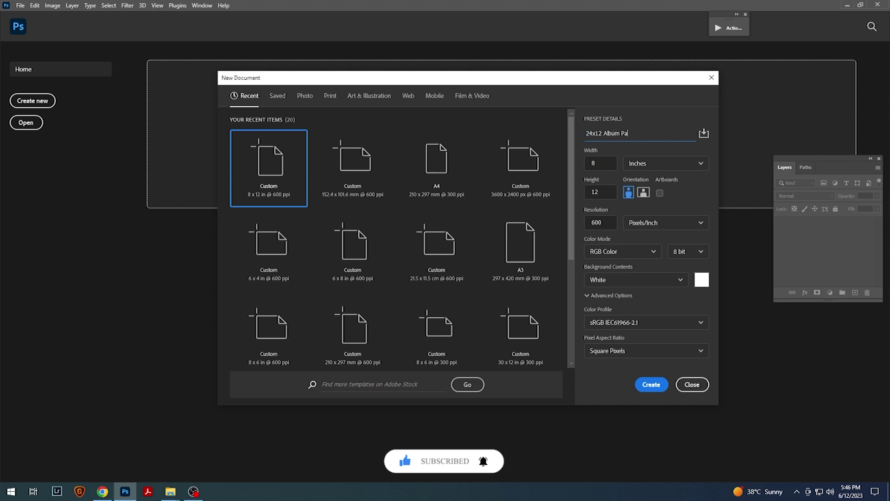
type("ge")
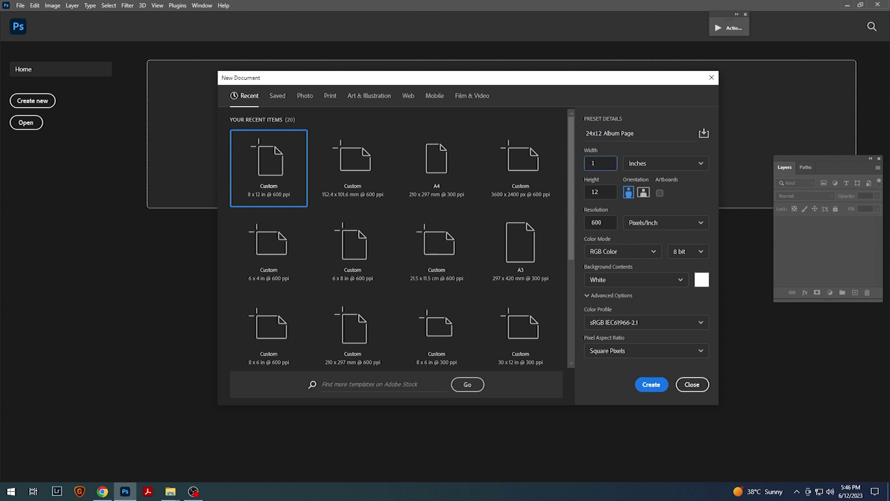
left_click(585, 193)
left_click(586, 221)
type("300")
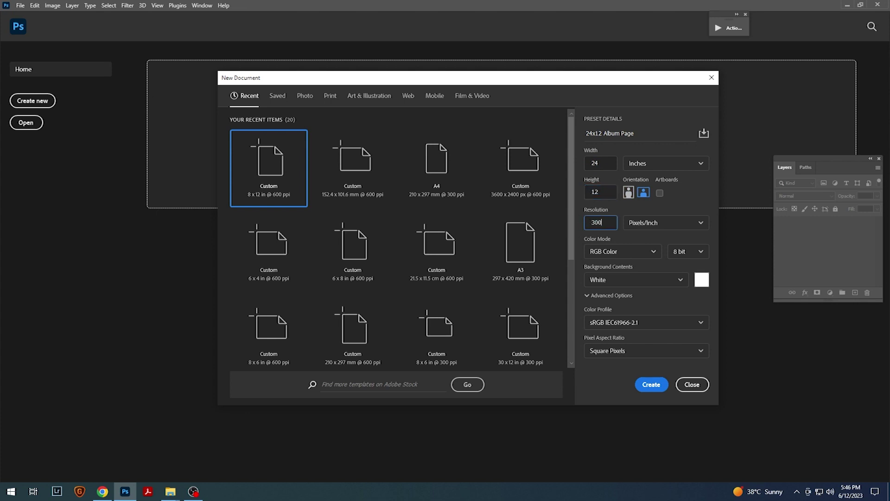
left_click(645, 384)
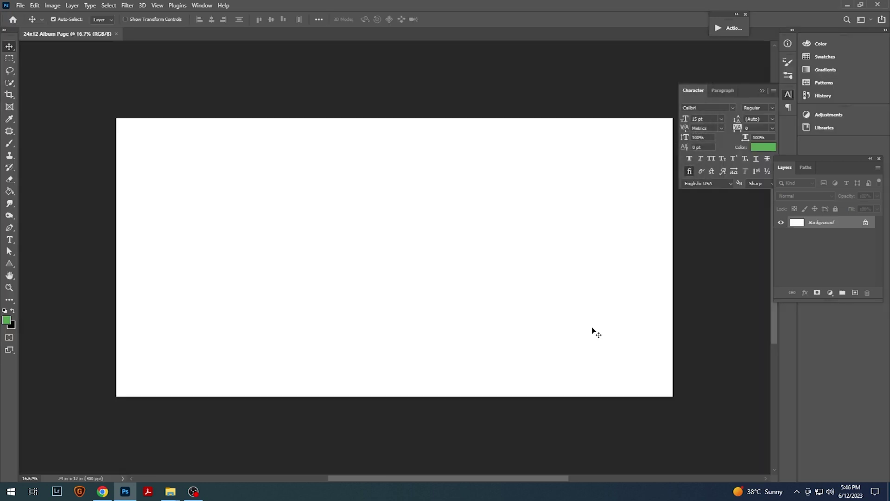
Show the rulers and place a vertical guide at the 12-inch centre of the spread
scroll(344, 165, "up", 2)
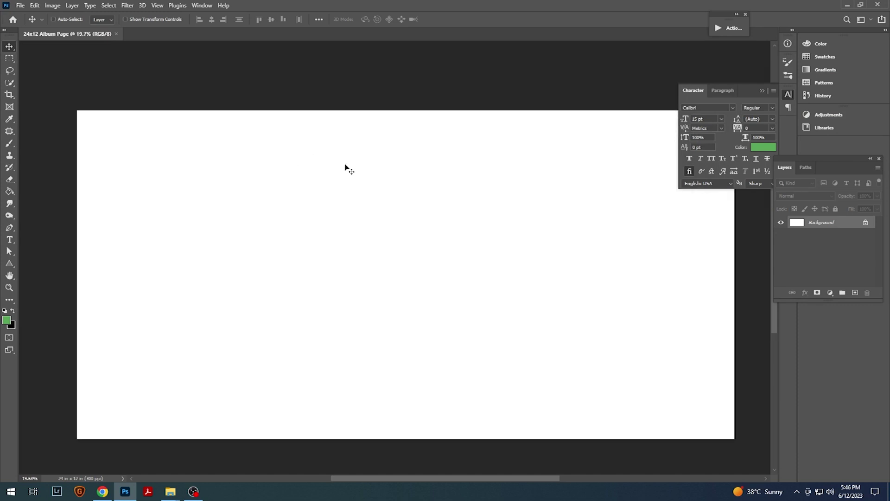
key("ctrl+r")
left_click_drag(23, 194, 400, 155)
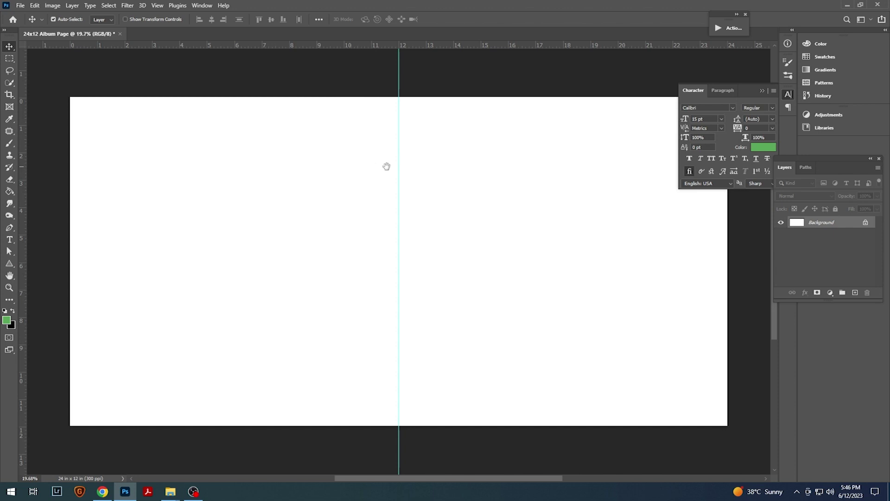
scroll(377, 167, "down", 2)
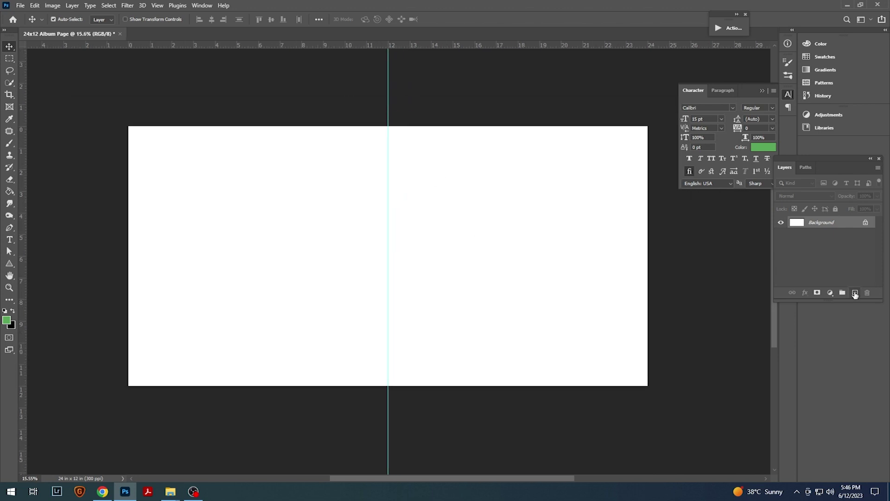
Fill a grey rectangle on a new layer on the right page
left_click(854, 293)
left_click(10, 58)
left_click_drag(431, 166, 549, 268)
key("g")
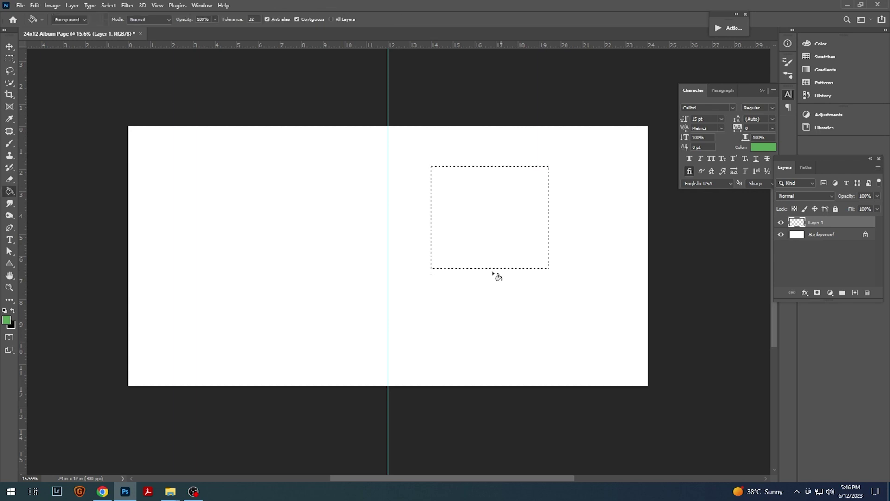
left_click(5, 311)
left_click(7, 320)
left_click(511, 225)
left_click(632, 165)
left_click(487, 221)
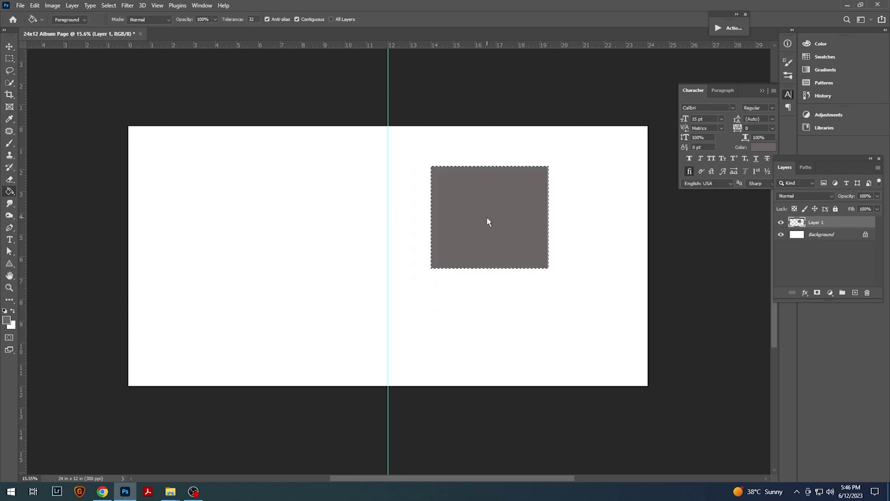
key("ctrl+d")
Move and resize the grey rectangle into the top-right frame beside the centre guide
key("v")
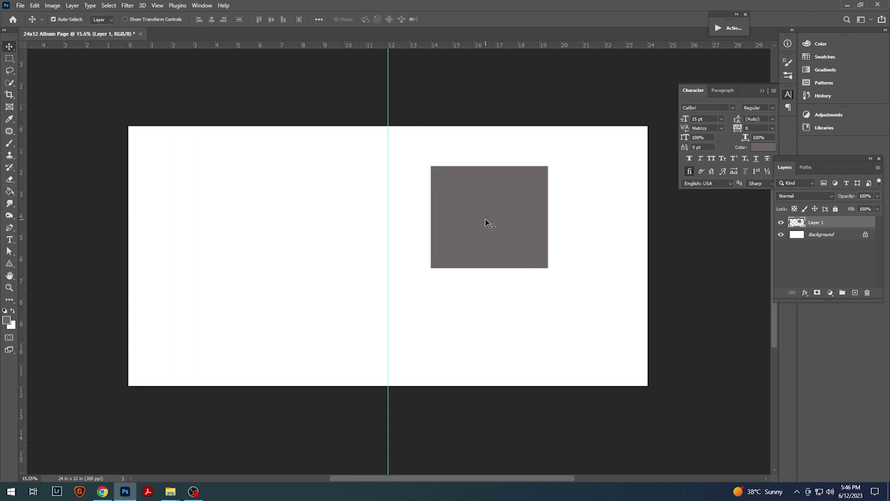
left_click_drag(487, 219, 585, 180)
key("ctrl+t")
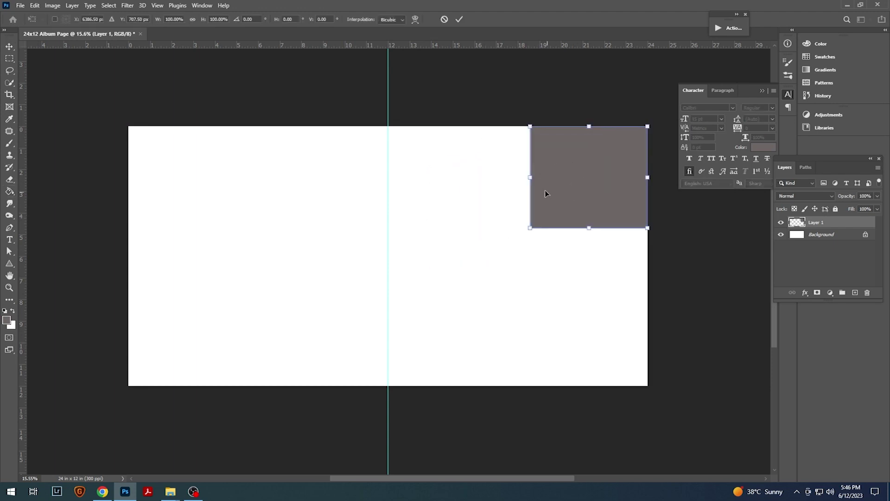
left_click_drag(530, 179, 482, 178)
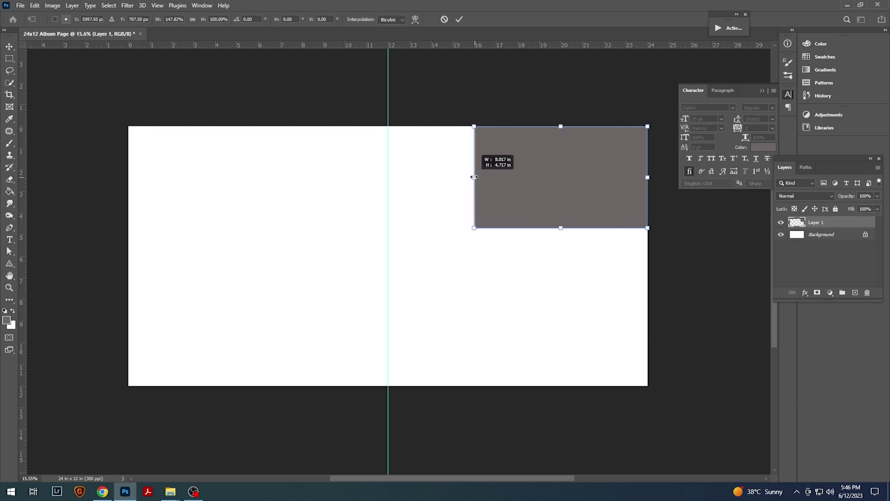
left_click_drag(483, 178, 474, 179)
left_click_drag(561, 227, 561, 255)
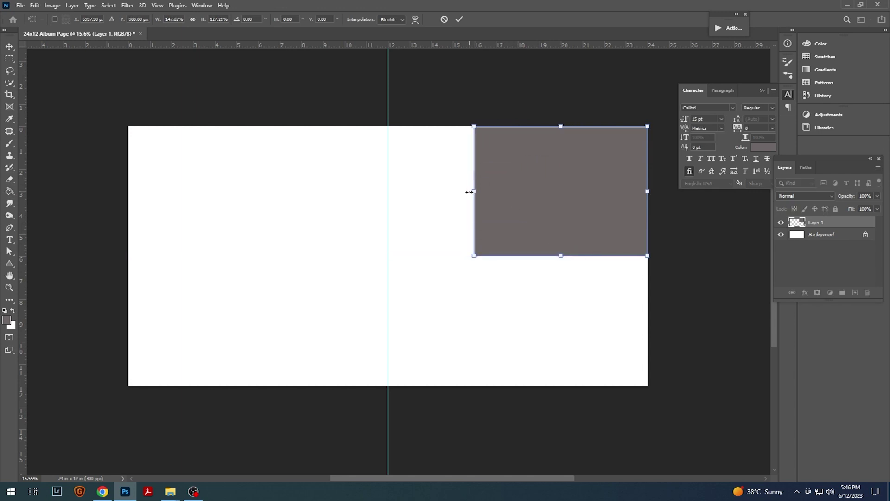
left_click_drag(471, 190, 459, 188)
key("Return")
Duplicate the frame below, fitting it to the page bottom and narrowing it
mouse_move(526, 193)
left_mouse_down()
mouse_move(518, 306)
mouse_move(538, 322)
left_mouse_up()
key("shift+Down")
key("shift+Down")
key("shift+Down")
key("shift+Down")
key("shift+Down")
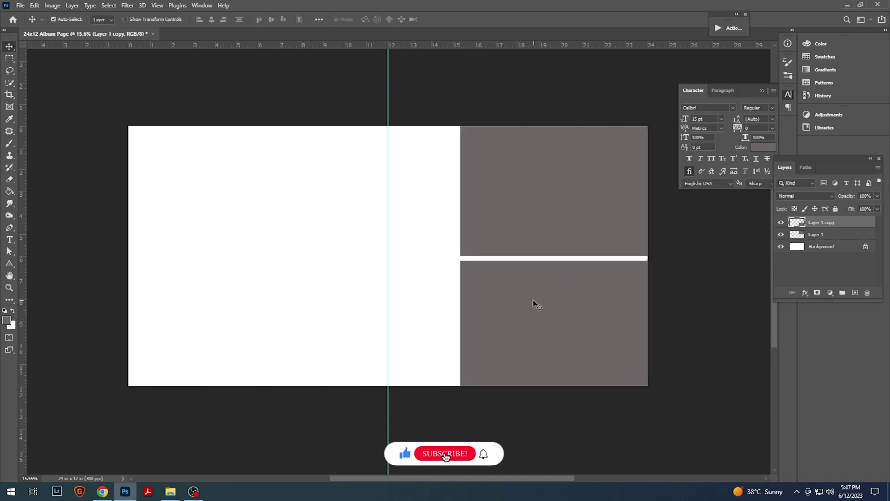
key("ctrl+t")
left_click_drag(553, 390, 553, 385)
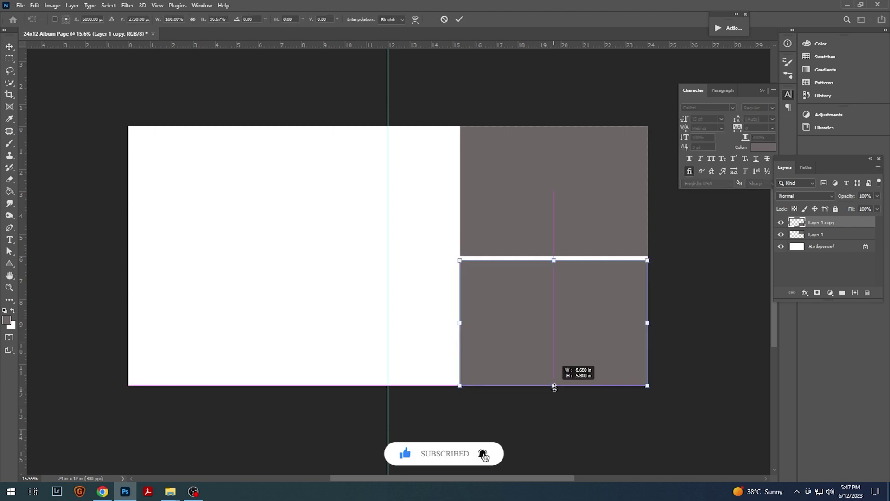
left_click_drag(455, 322, 561, 324)
key("Return")
Duplicate the narrow frame to its left and align both lower frames with the top frame
left_click_drag(638, 336, 546, 333)
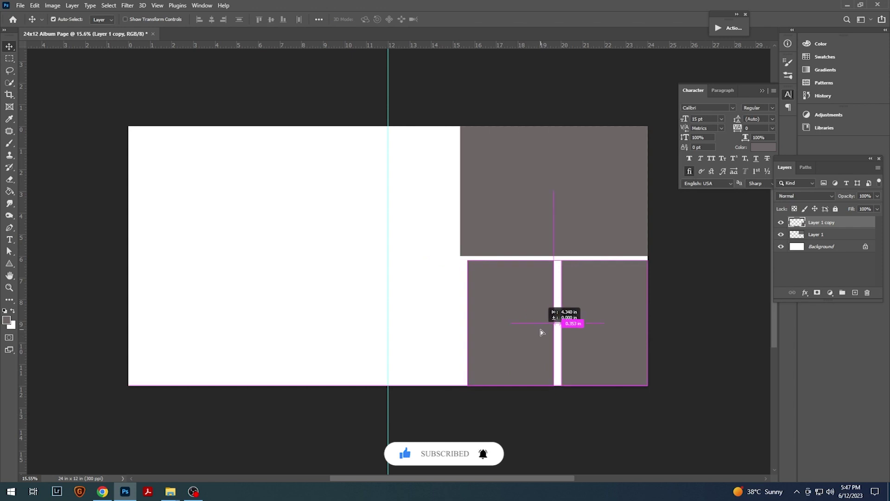
left_click_drag(547, 334, 549, 330)
key("shift+Left")
key("shift+Left")
key("shift+Left")
key("shift+Left")
key("shift+Left")
key("shift+Left")
key("shift+Left")
key("shift+Right")
key("shift+Right")
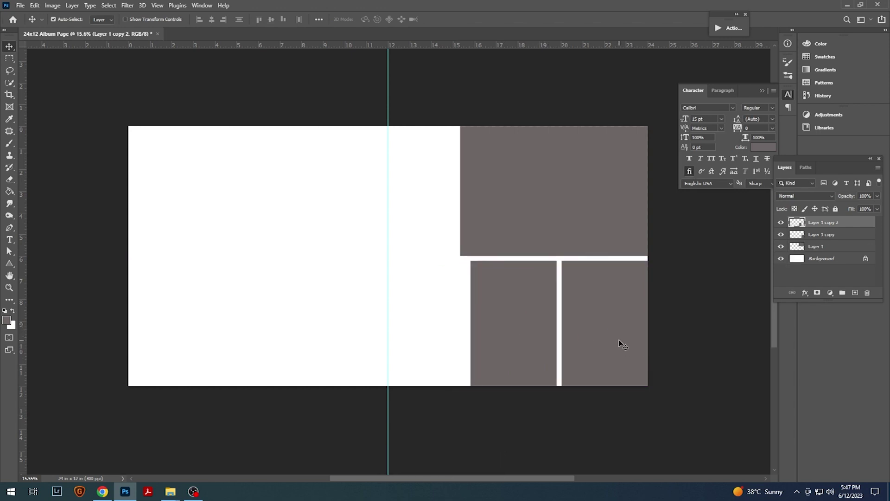
left_click(607, 319, "shift")
key("ctrl+t")
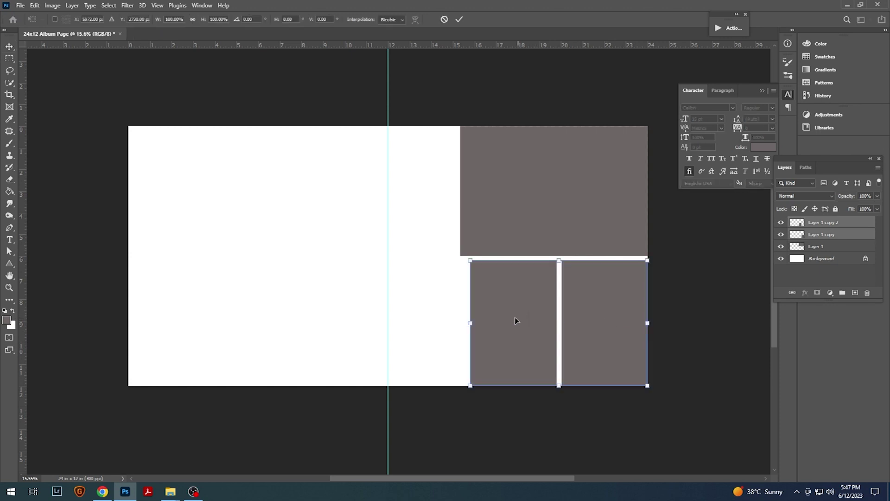
left_click_drag(469, 322, 460, 323)
key("Return")
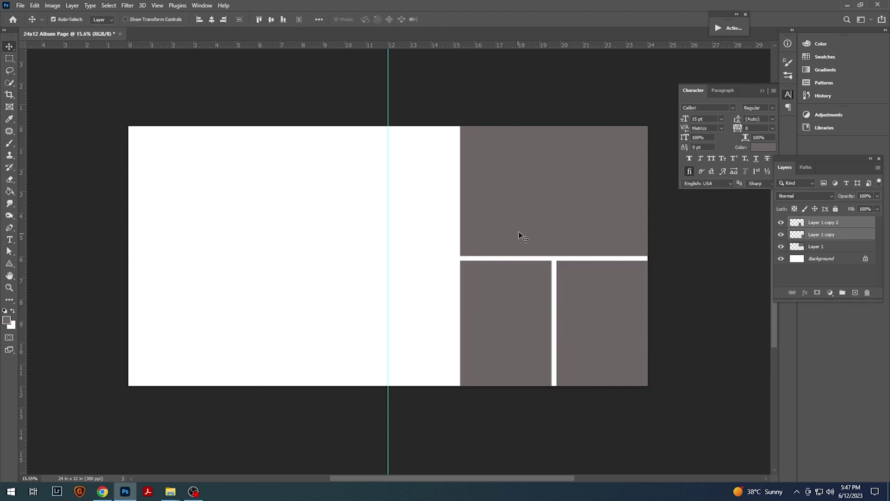
left_click(523, 237)
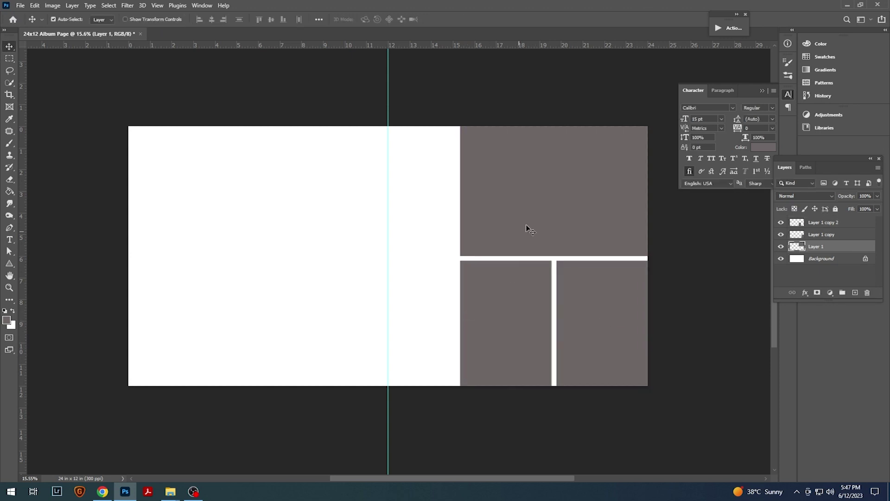
key("ctrl+t")
key("Escape")
left_click_drag(541, 284, 493, 285)
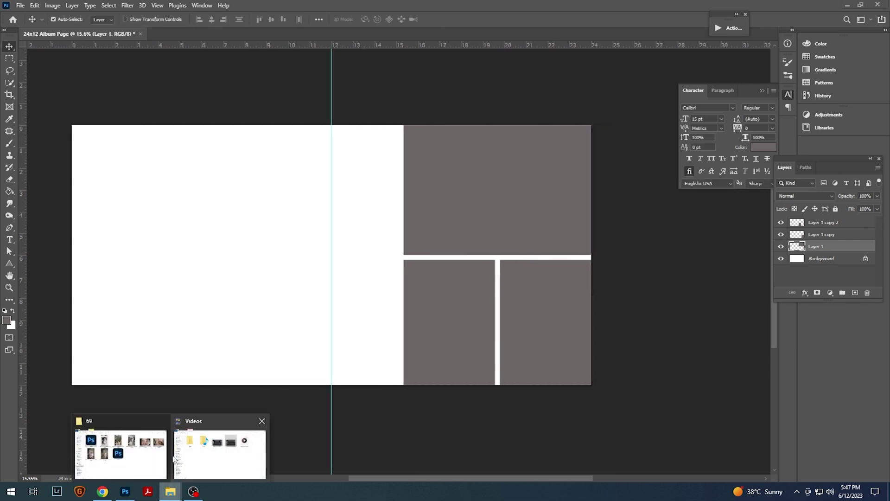
Open photos 13470072, 13470083 and 13470087 from Explorer in Photoshop
mouse_move(170, 492)
left_click(125, 452)
left_click(790, 160)
left_click(244, 269, "ctrl")
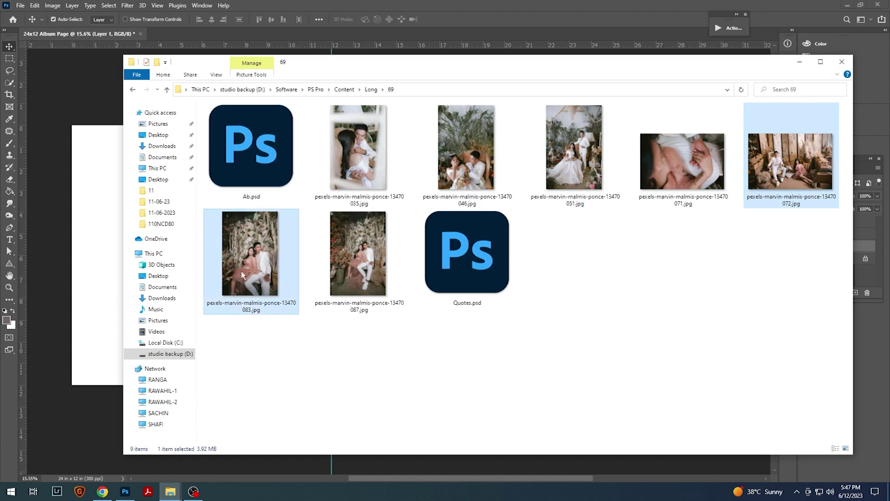
left_click(357, 260, "ctrl")
left_click_drag(800, 167, 561, 4)
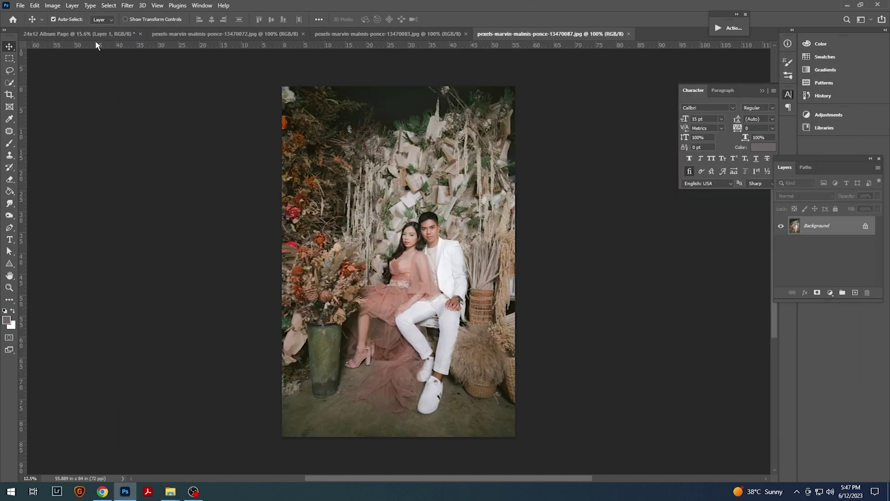
left_click(78, 33)
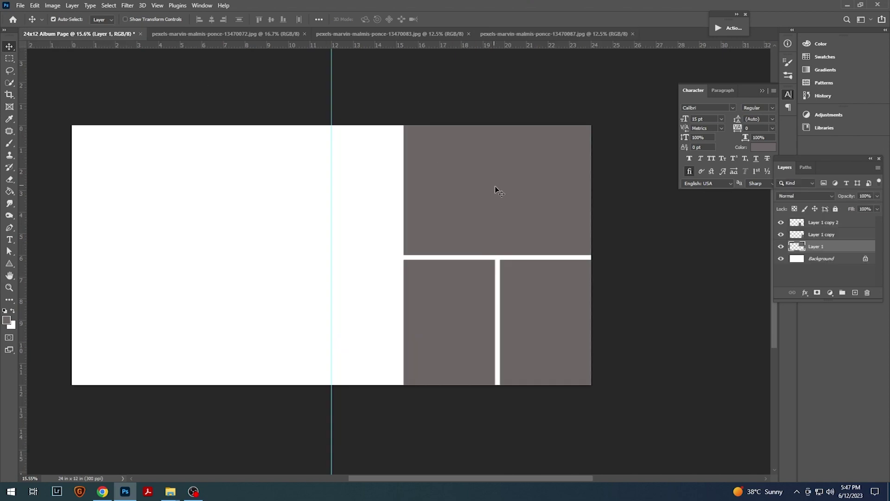
Clip the armchair couple photo into the top-right frame, scale it to fit, and merge down
left_click(274, 33)
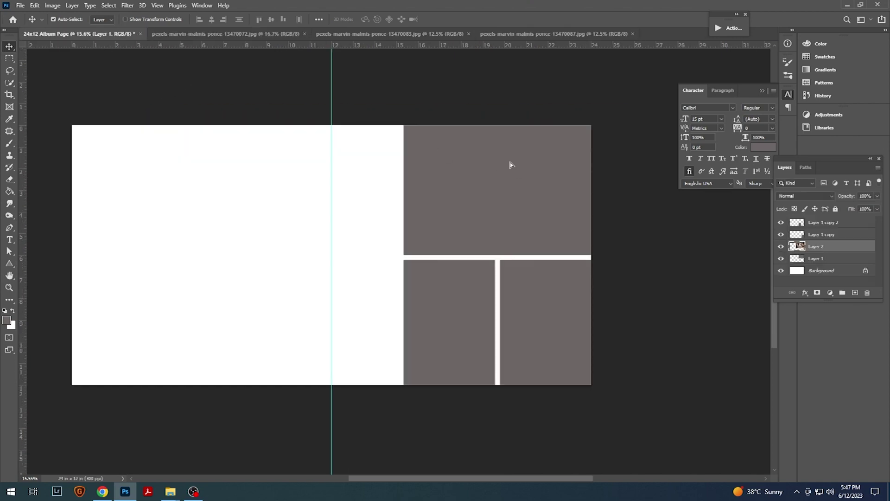
left_click_drag(88, 35, 510, 162)
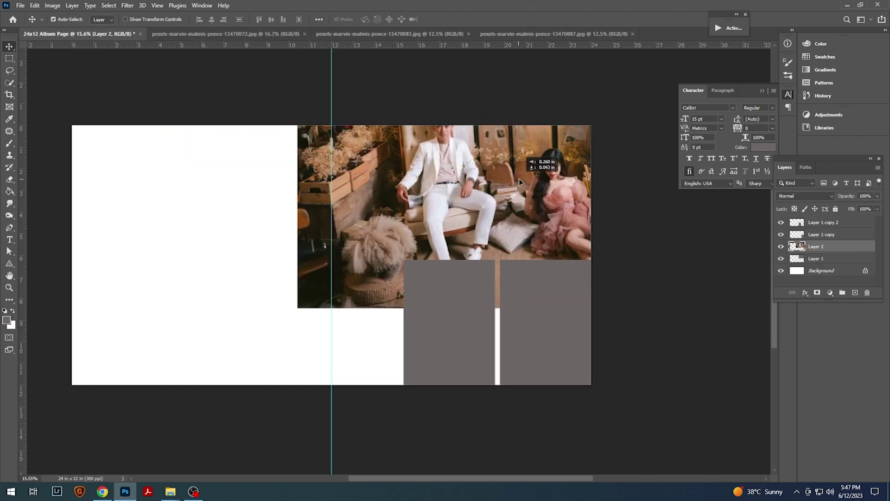
right_click(828, 249)
left_click(728, 270)
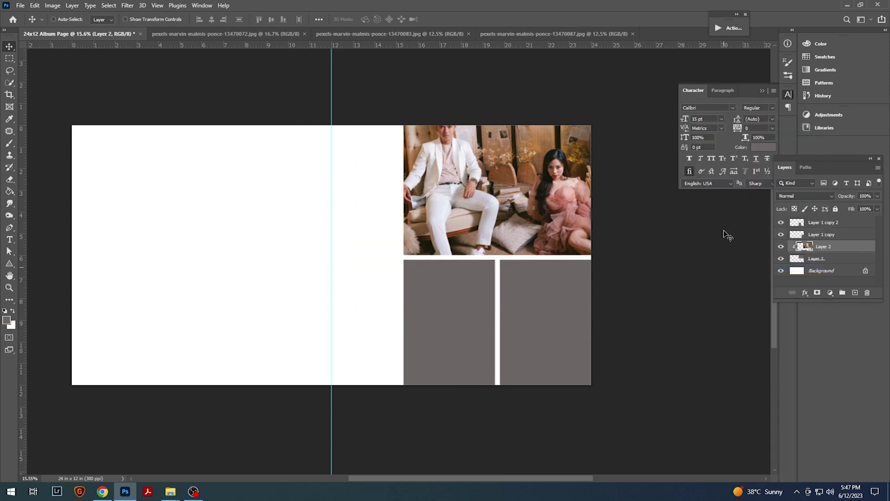
key("ctrl+t")
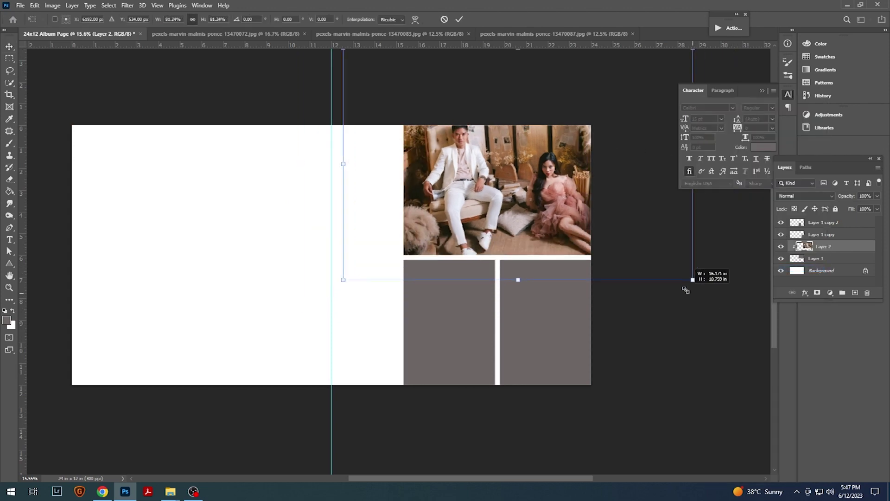
left_click_drag(736, 310, 617, 226)
left_click_drag(556, 182, 535, 208)
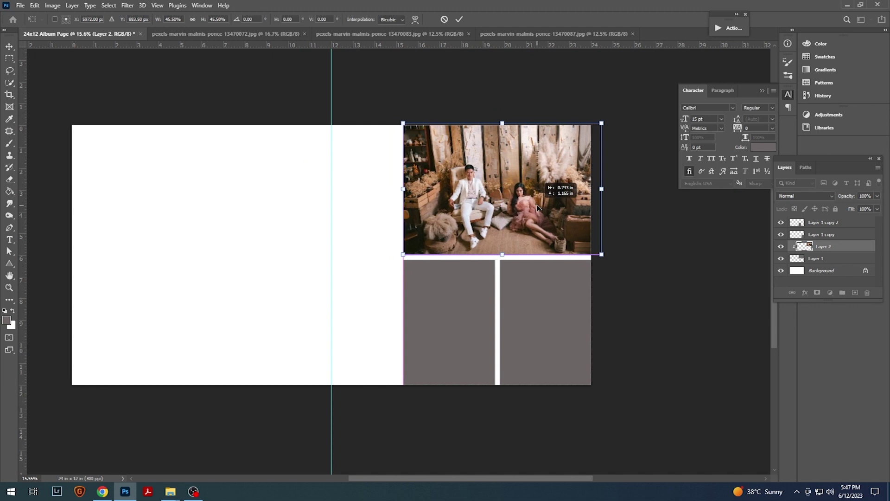
left_click_drag(398, 124, 387, 112)
left_click_drag(546, 175, 540, 165)
key("Return")
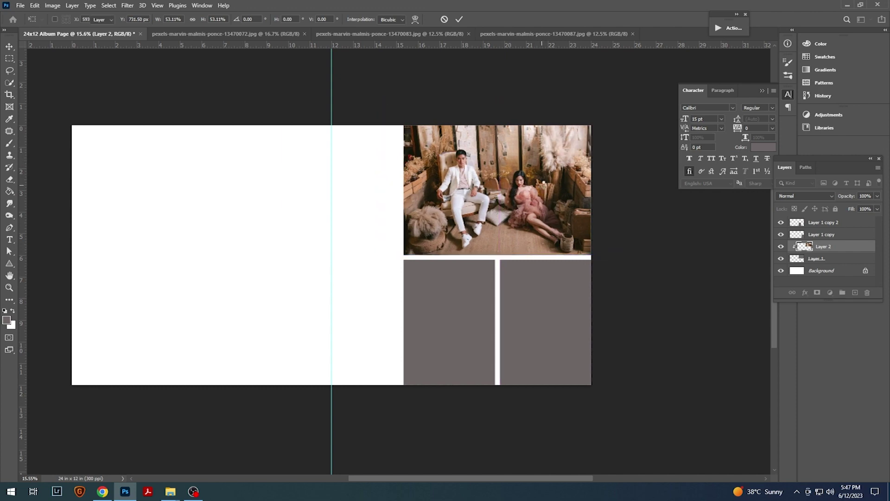
key("ctrl+e")
Bring the seated couple photo onto the album and clip it into the lower-right frame
left_click(264, 34)
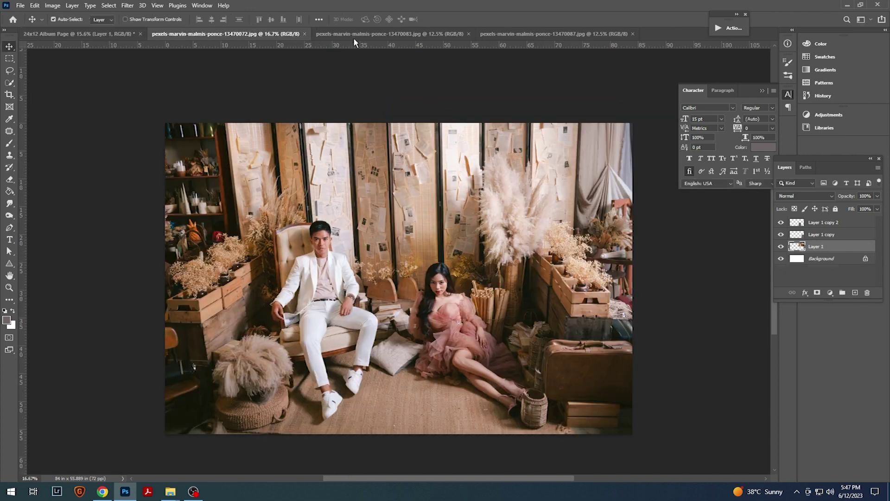
left_click(354, 35)
left_click(505, 37)
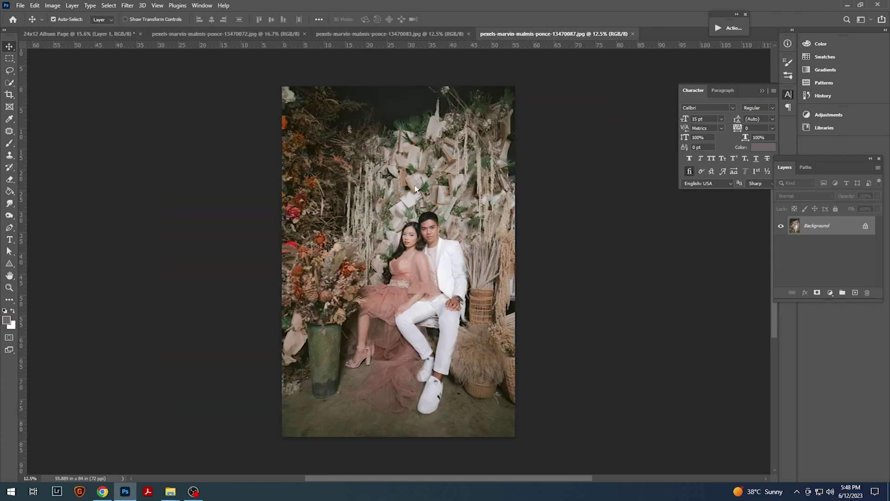
left_click_drag(416, 187, 418, 189)
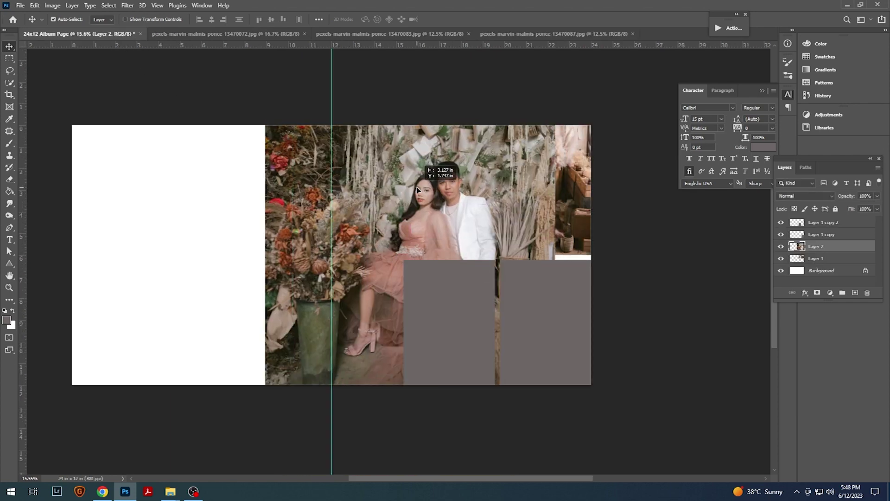
left_click_drag(524, 165, 575, 210)
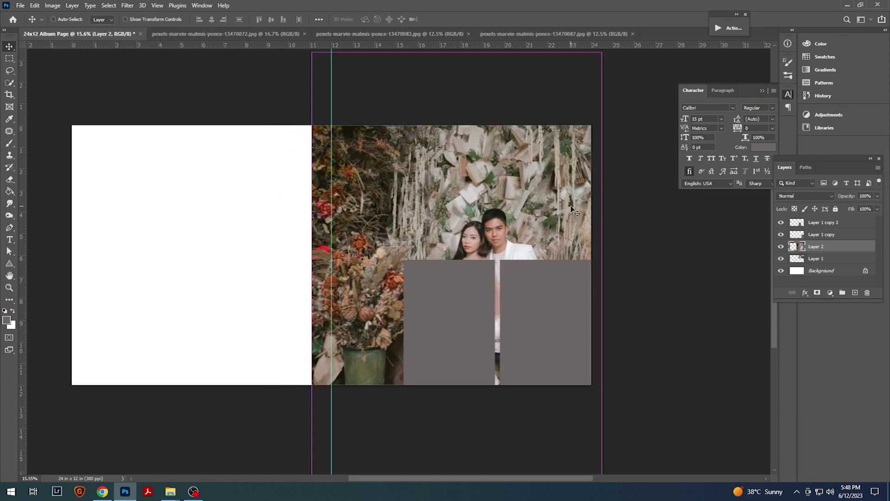
key("ctrl+bracketright")
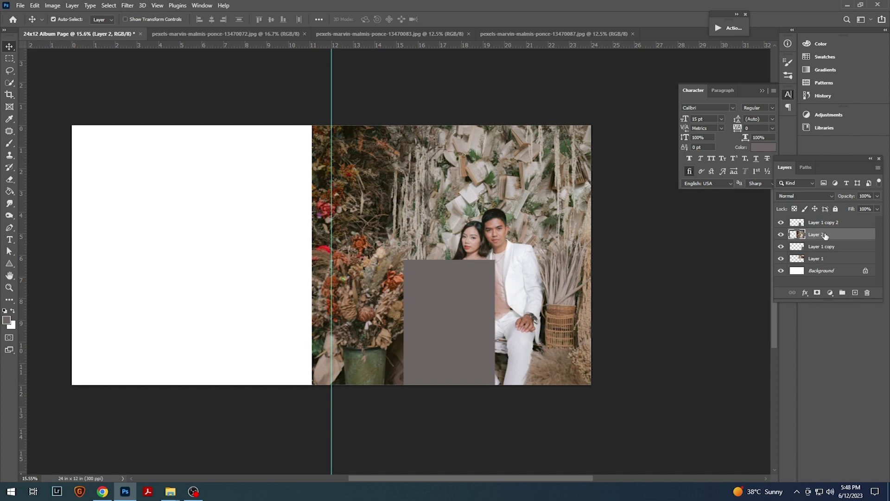
right_click(825, 235)
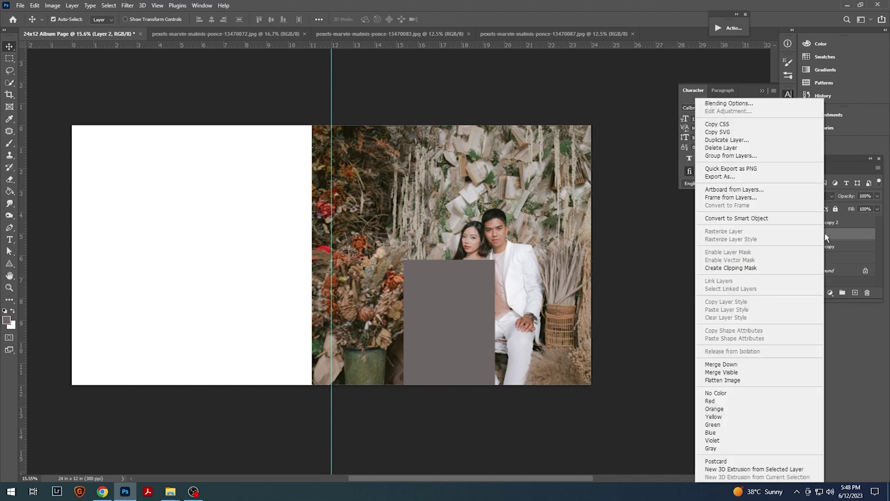
left_click(757, 268)
Scale and position the seated couple photo to fill the lower-right frame
key("ctrl+t")
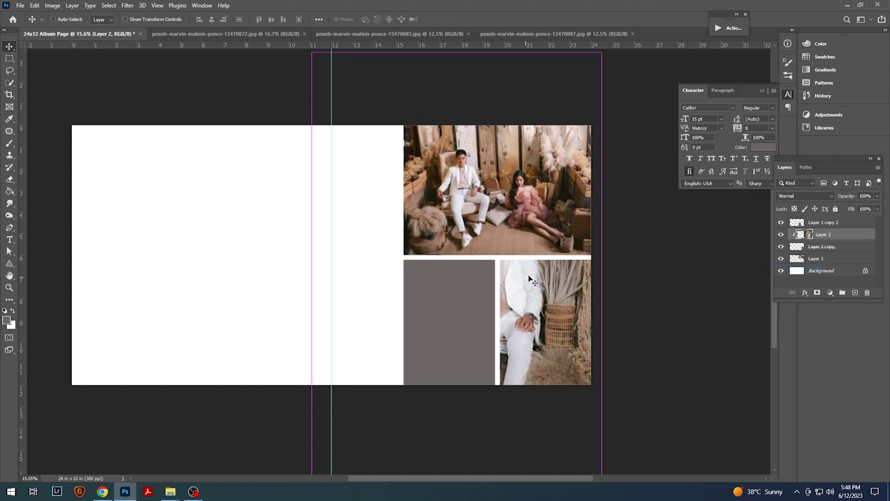
left_click_drag(598, 56, 542, 139)
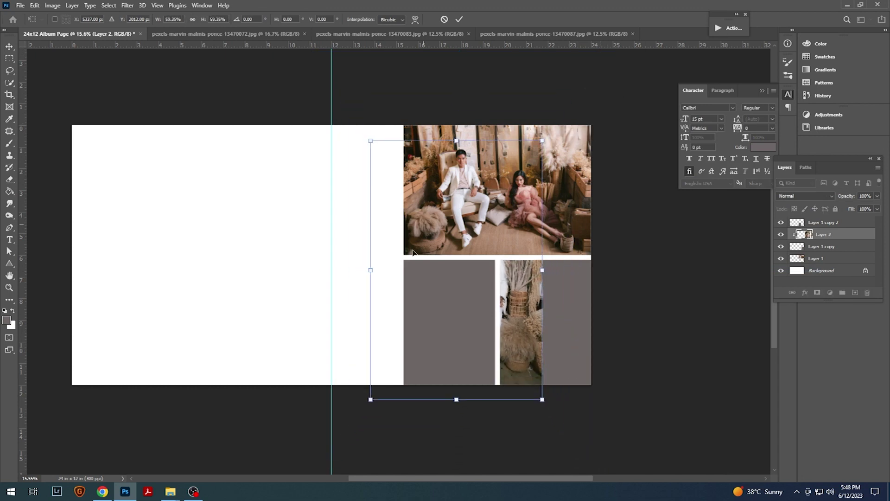
left_click_drag(410, 249, 488, 292)
left_click_drag(621, 184, 635, 158)
left_click_drag(592, 231, 582, 235)
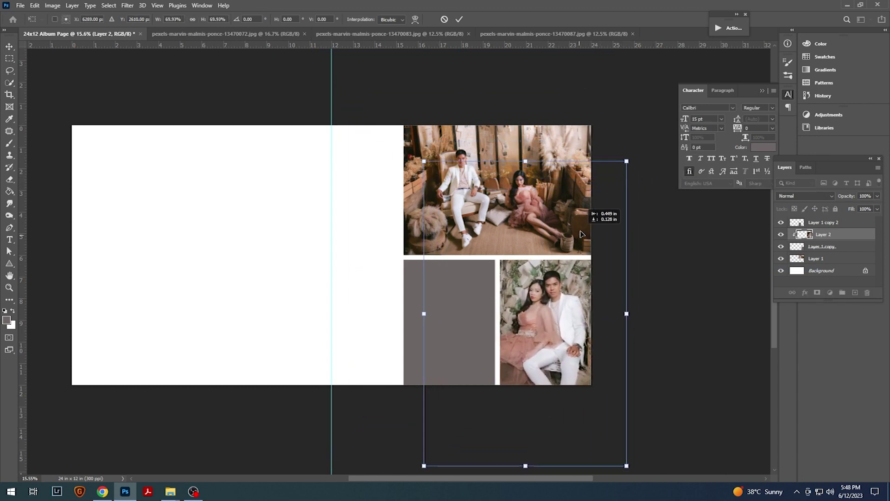
left_click_drag(626, 161, 633, 152)
left_click_drag(558, 235, 551, 243)
key("Return")
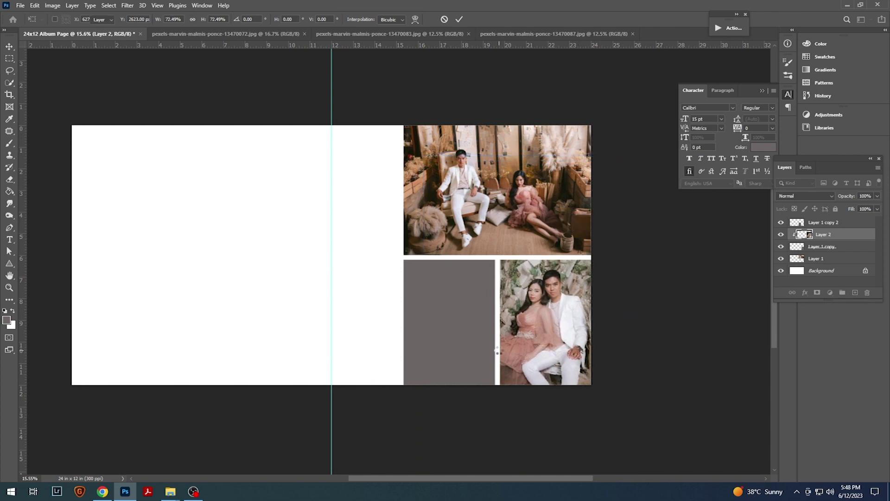
Bring the leaning couple photo onto the album and clip it into the lower-left frame
left_click(515, 34)
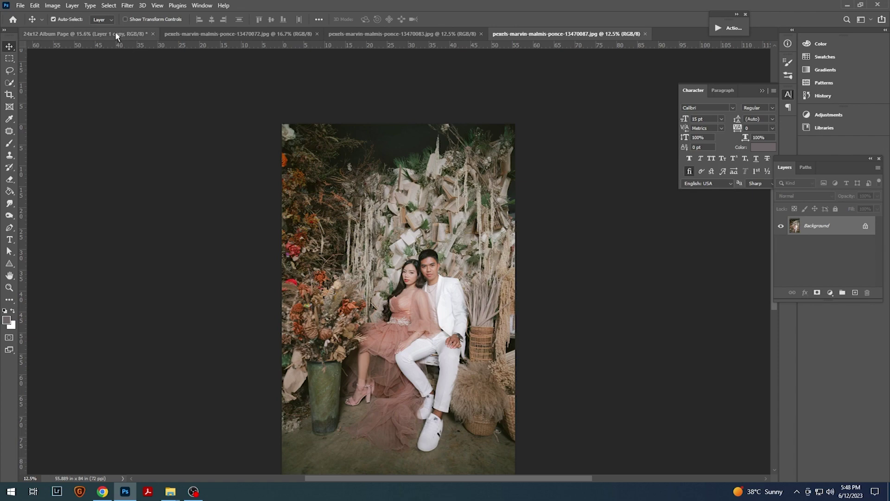
left_click(119, 35)
key("ctrl+j")
left_click(407, 34)
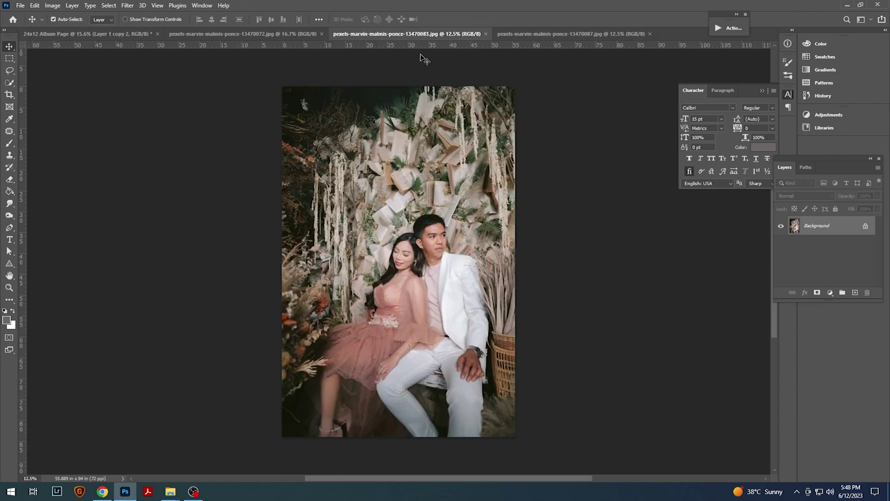
left_click_drag(399, 260, 432, 293)
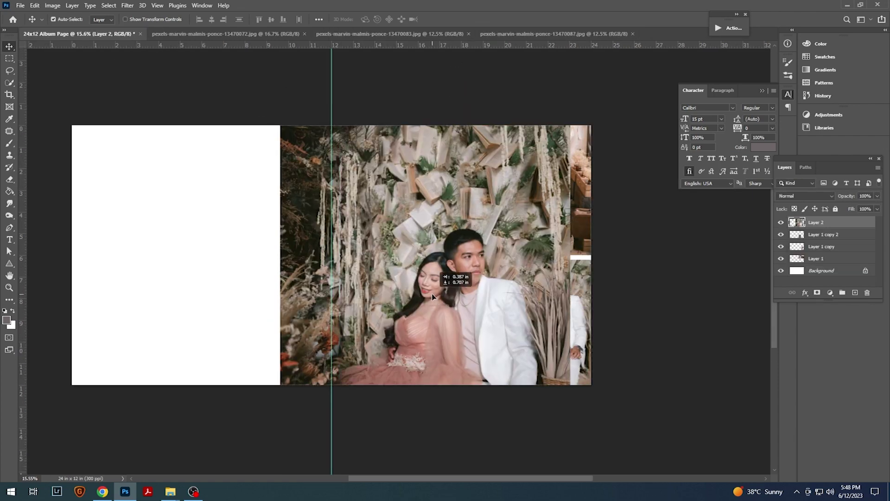
right_click(826, 221)
left_click(724, 268)
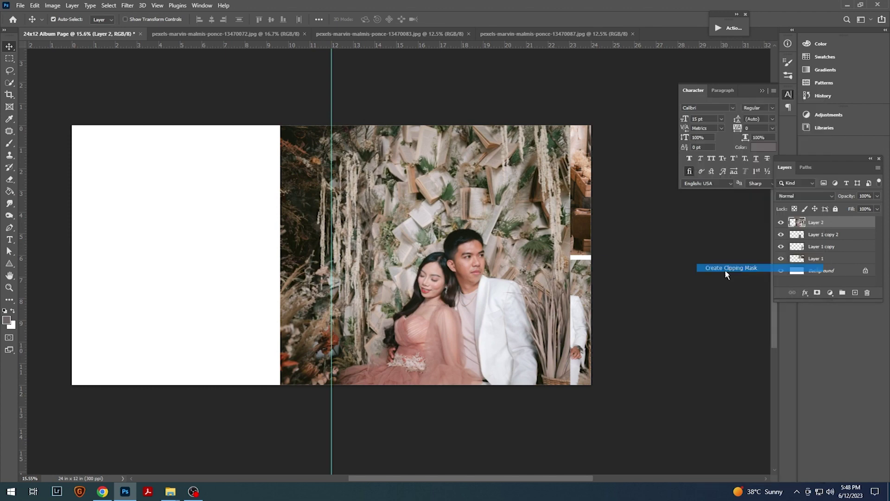
Scale and position the leaning couple photo within the lower-left frame, then merge it
key("ctrl+t")
left_click_drag(570, 288, 473, 288)
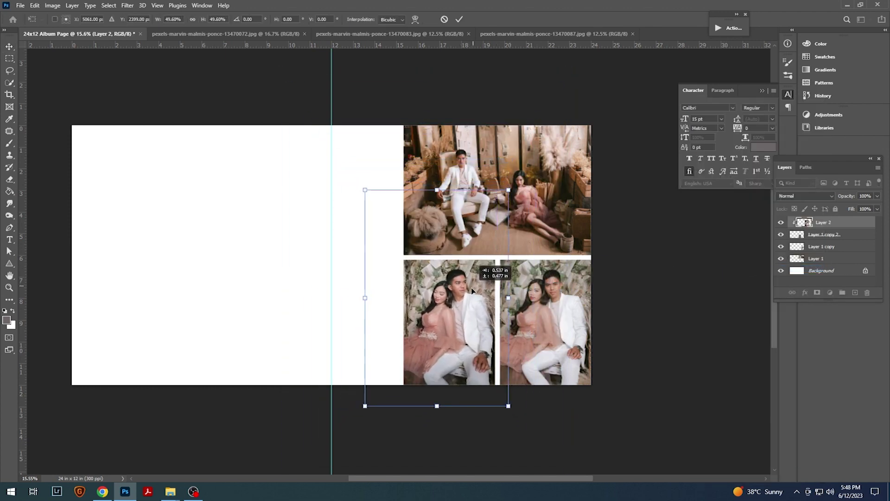
left_click_drag(365, 184, 372, 201)
left_click_drag(448, 249, 452, 254)
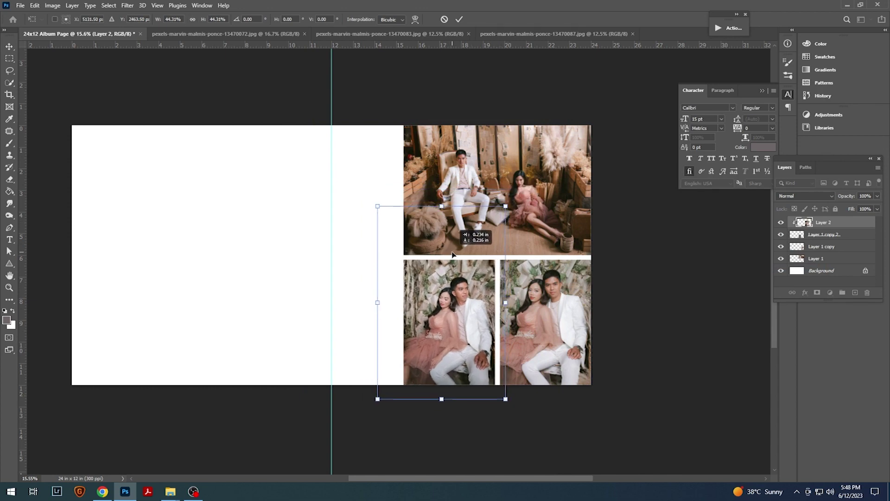
key("Return")
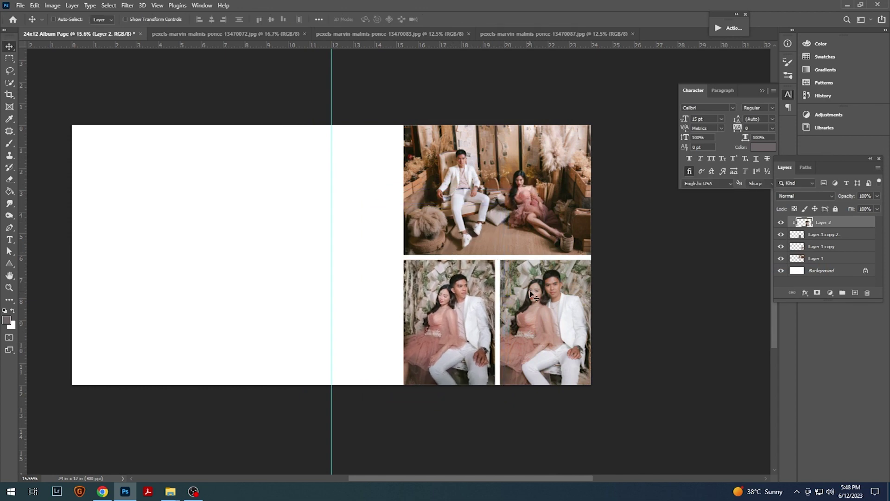
key("Delete")
scroll(342, 270, "left", 2)
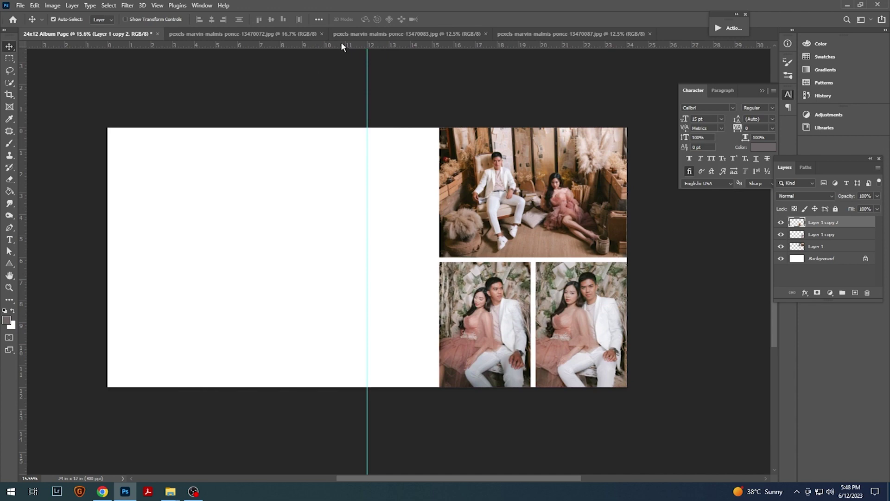
Close the source photo documents
left_click(323, 34)
left_click(323, 34)
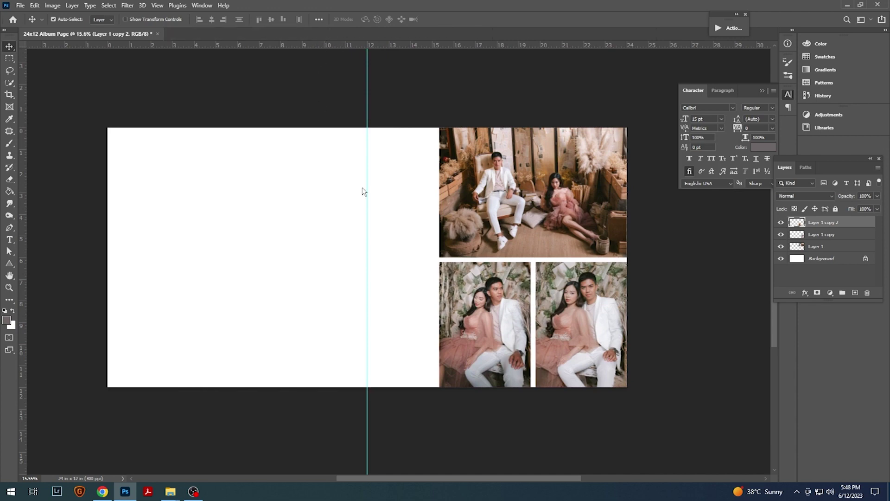
scroll(381, 254, "right", 1)
Fill a grey rectangle on a new layer on the left page
left_click(855, 292)
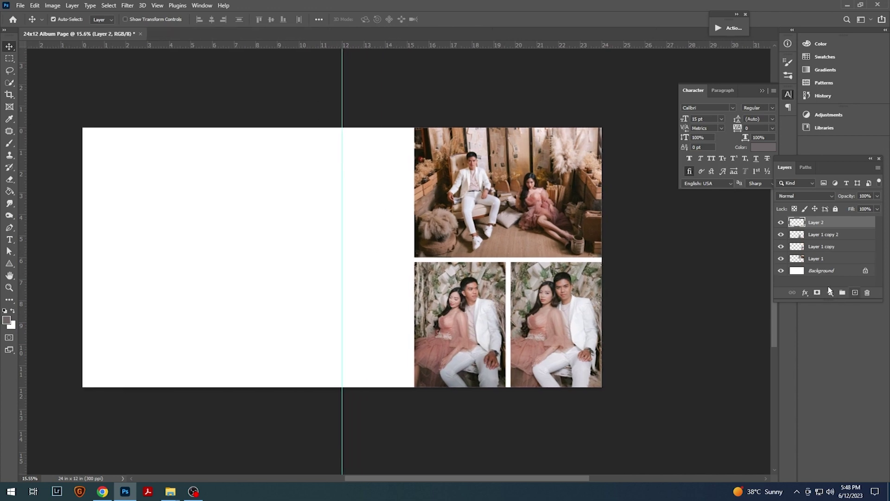
key("m")
mouse_move(171, 227)
left_mouse_down()
mouse_move(443, 306)
mouse_move(392, 371)
left_mouse_up()
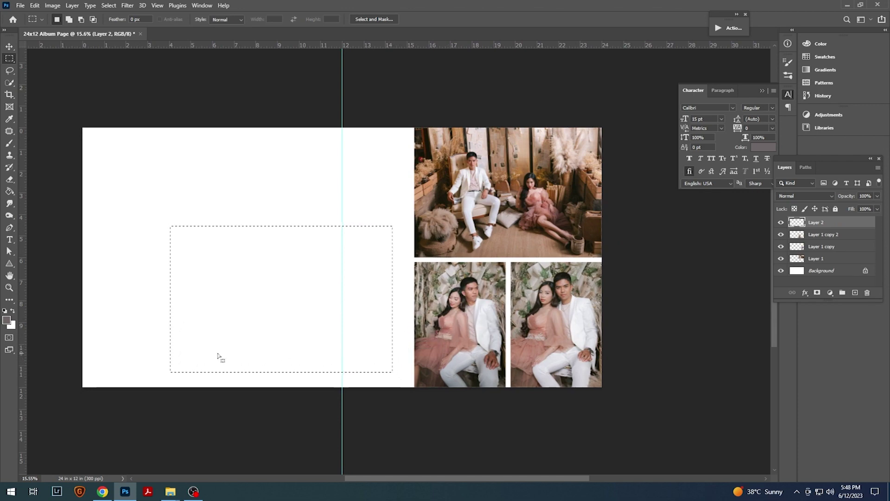
key("g")
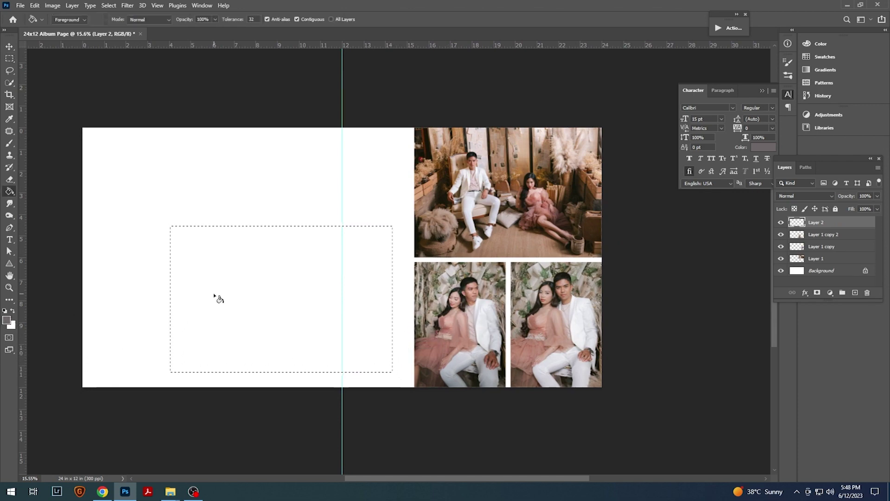
key("x")
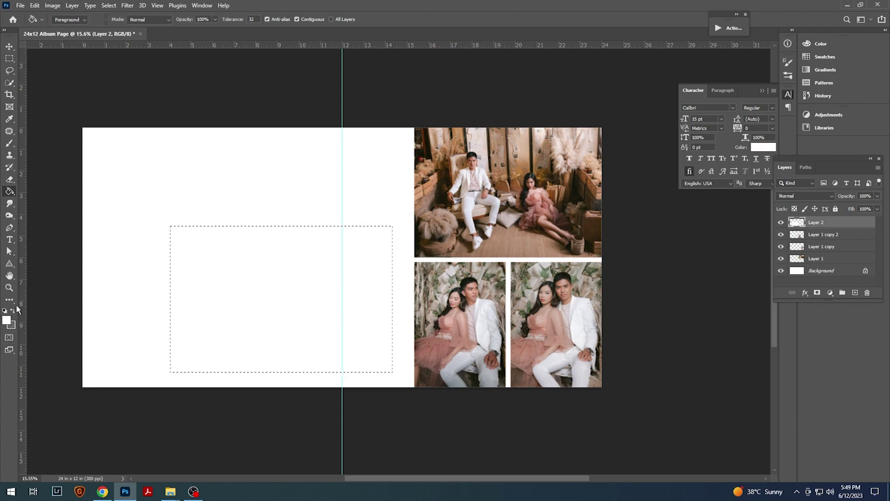
left_click(12, 311)
left_click(12, 311)
left_click(218, 284)
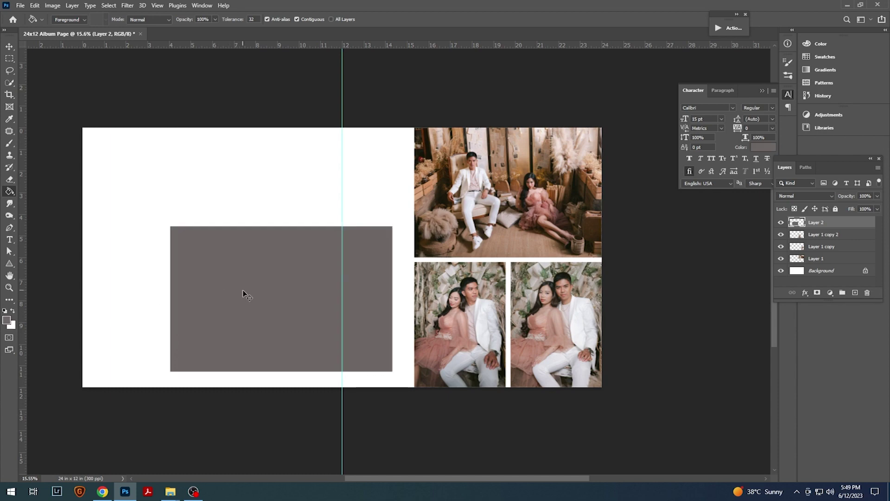
Recolour the rectangle with a pink sampled from the bride's dress
key("v")
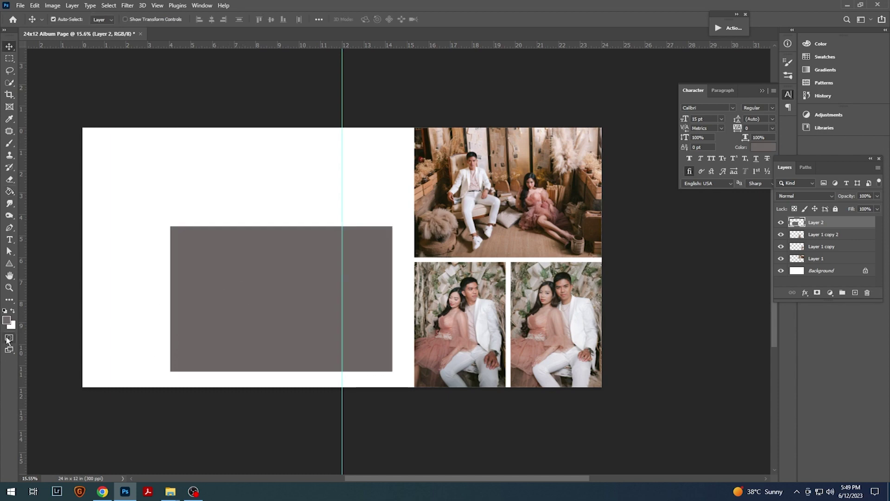
key("g")
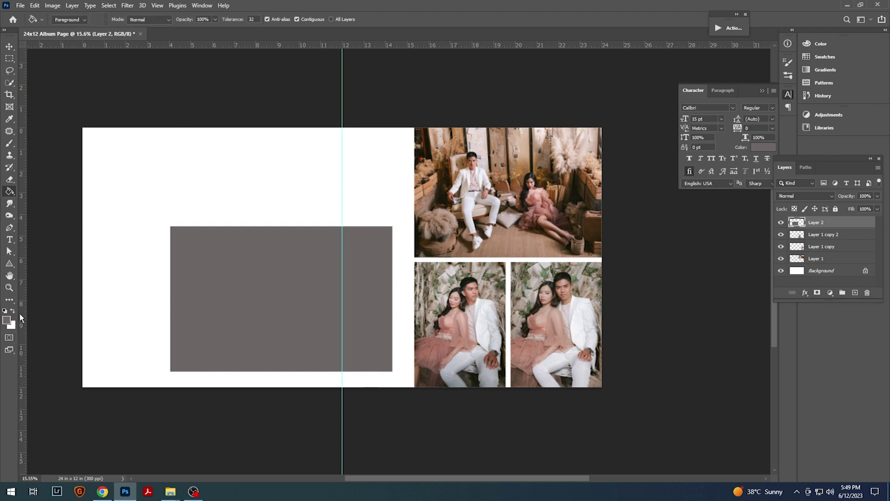
left_click(6, 321)
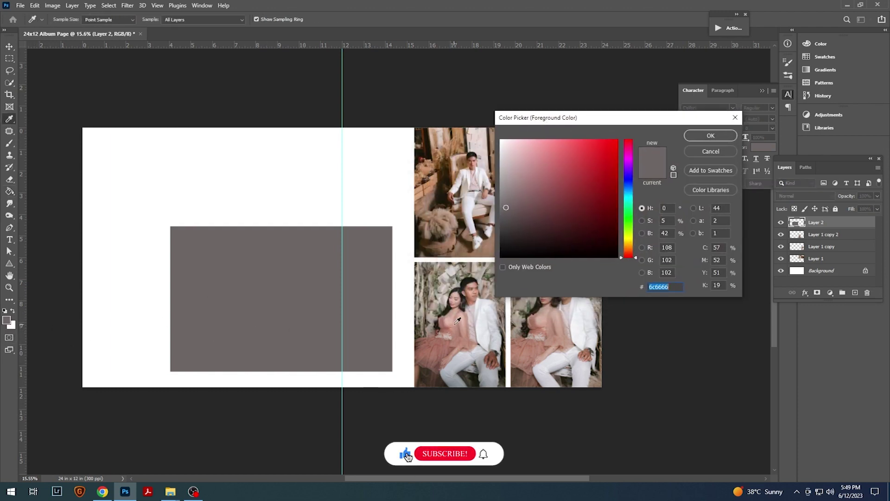
left_click(453, 321)
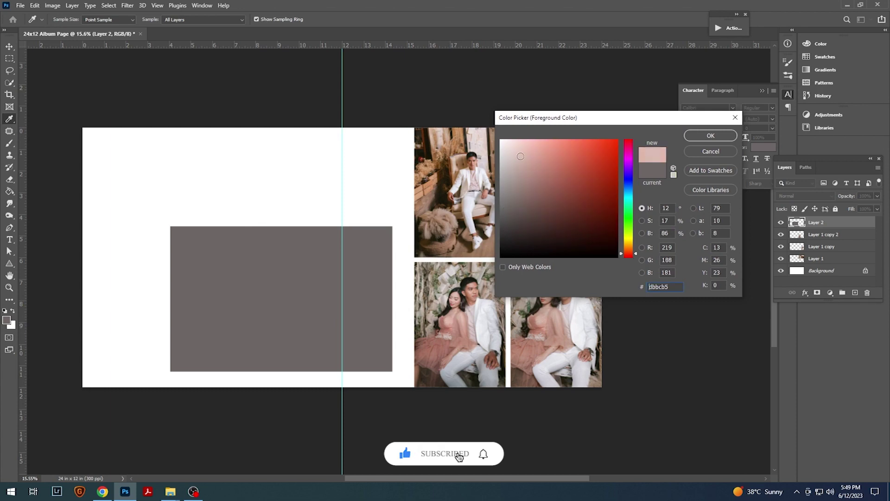
left_click(703, 136)
left_click(275, 274)
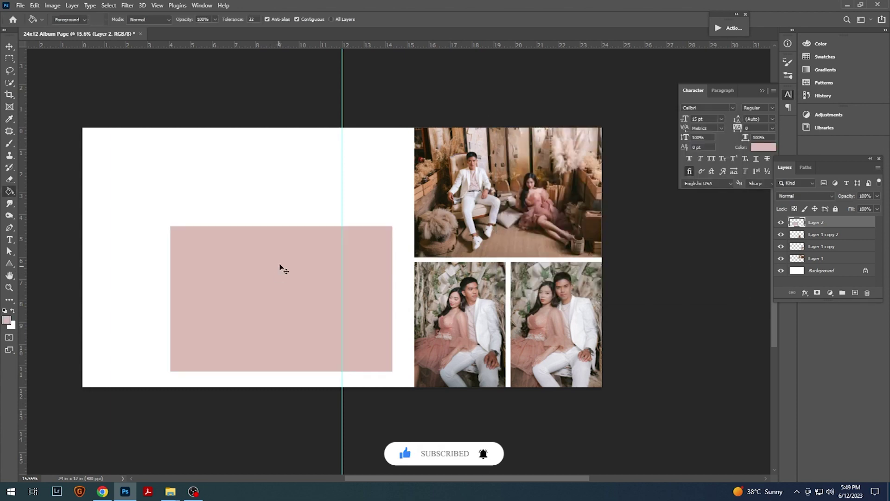
Make the pink rectangle slightly taller and move it a little lower
key("v")
left_click_drag(270, 326, 282, 299)
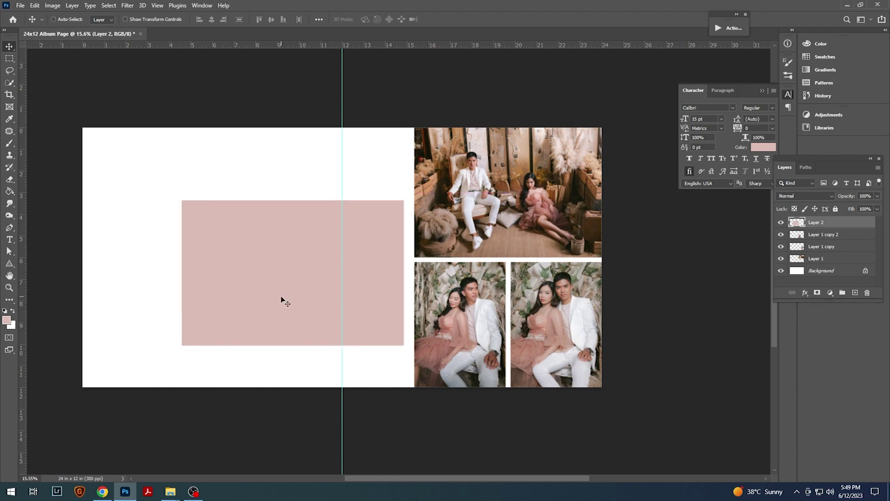
key("ctrl+t")
left_click_drag(292, 197, 292, 190)
left_click_drag(291, 222, 293, 237)
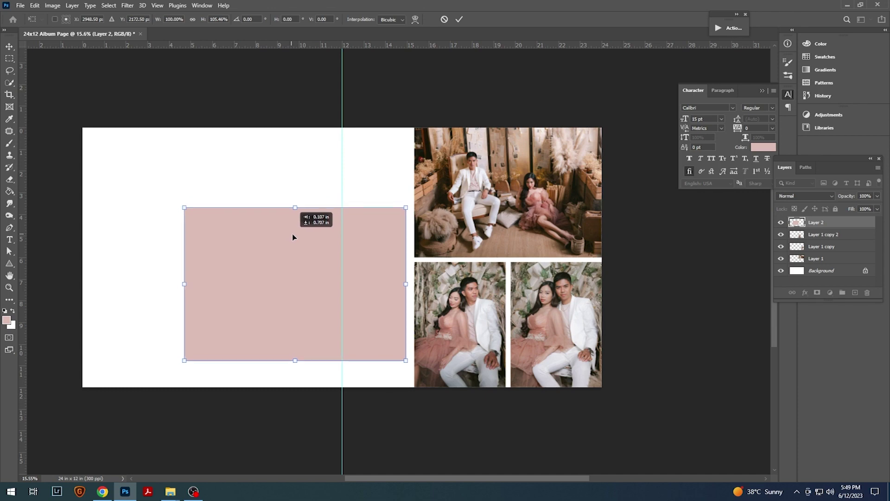
key("Return")
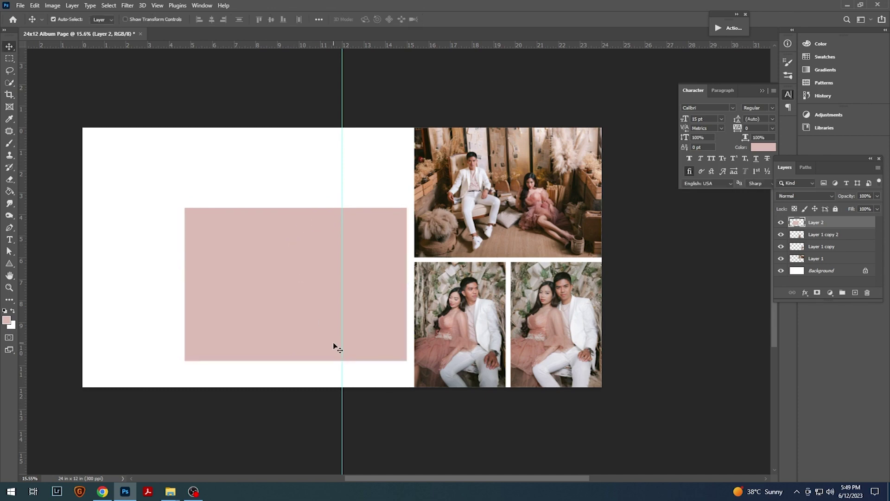
mouse_move(171, 492)
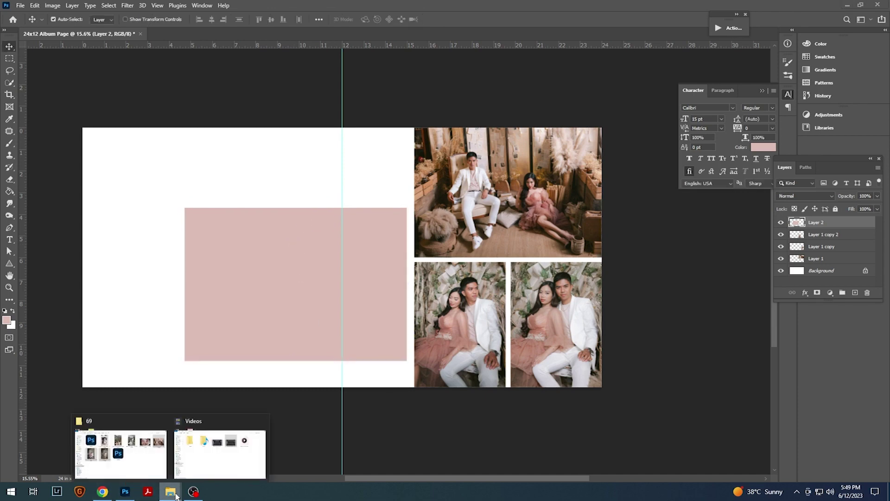
Open the close-up hands photo (071) from Explorer and drag it onto the album
left_click(134, 445)
left_click(705, 166)
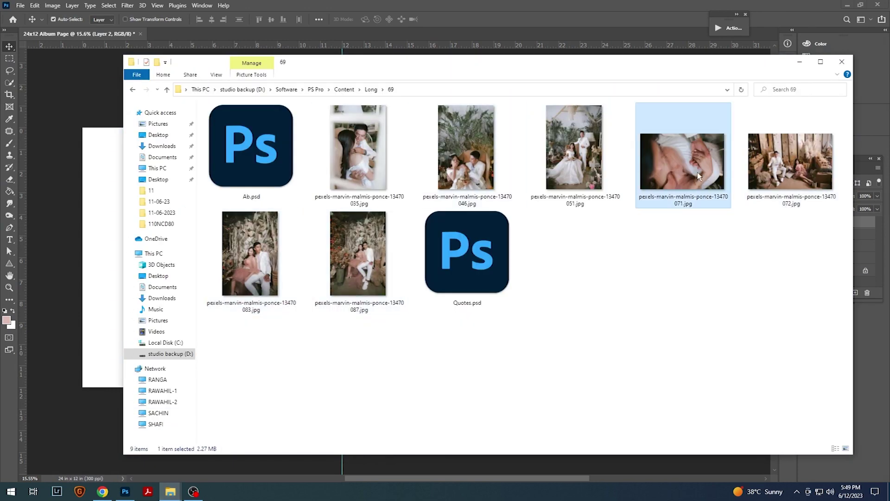
left_click(545, 20)
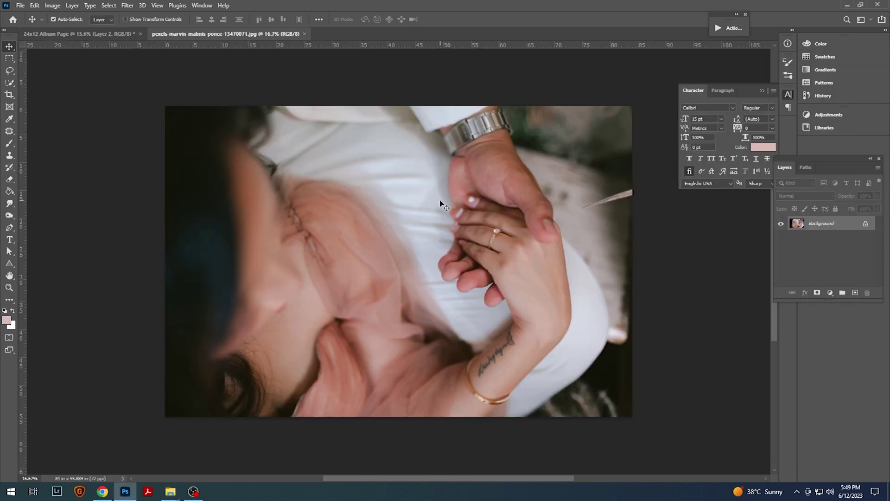
left_click_drag(441, 199, 253, 262)
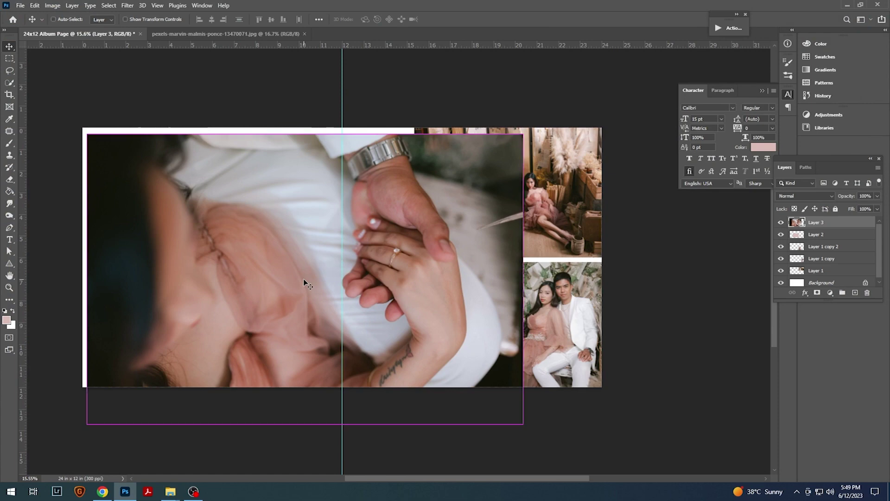
Flip the hands photo horizontally and clip it inside the pink rectangle
right_click(324, 251)
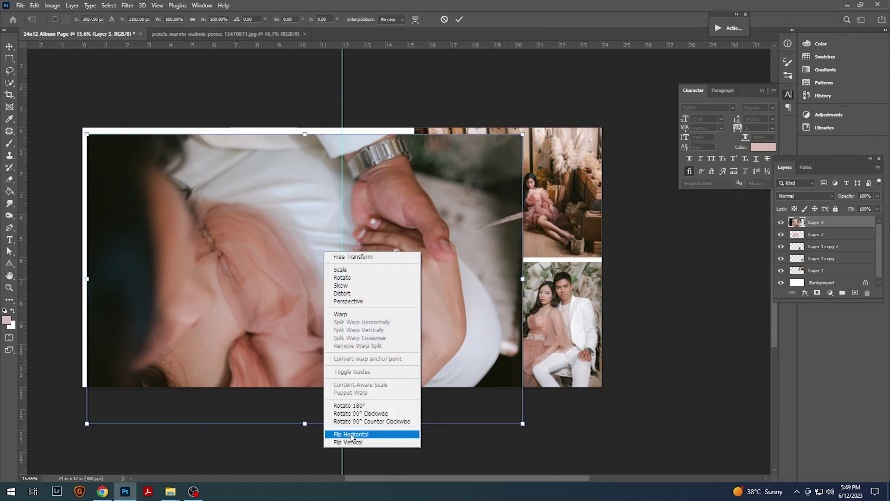
left_click(351, 434)
left_click_drag(275, 276, 308, 269)
left_click(817, 223)
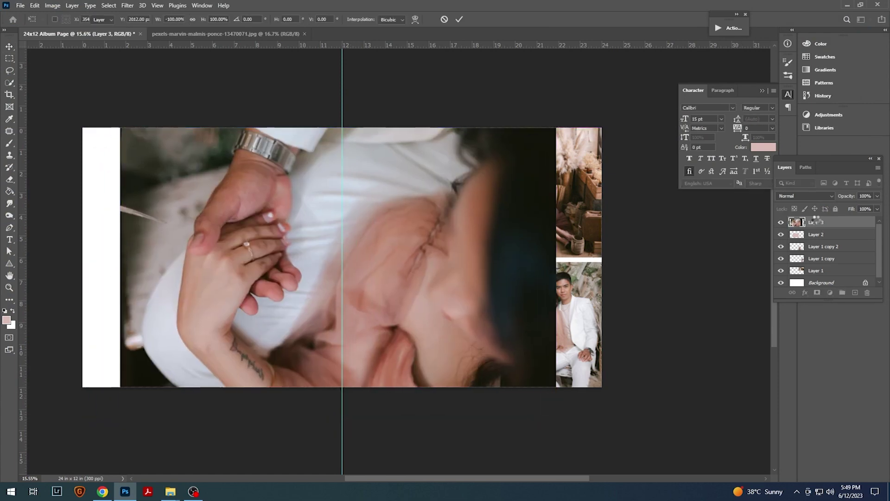
right_click(817, 223)
left_click(713, 268)
Scale the clipped hands photo to about 85% and centre it in the rectangle
key("ctrl+t")
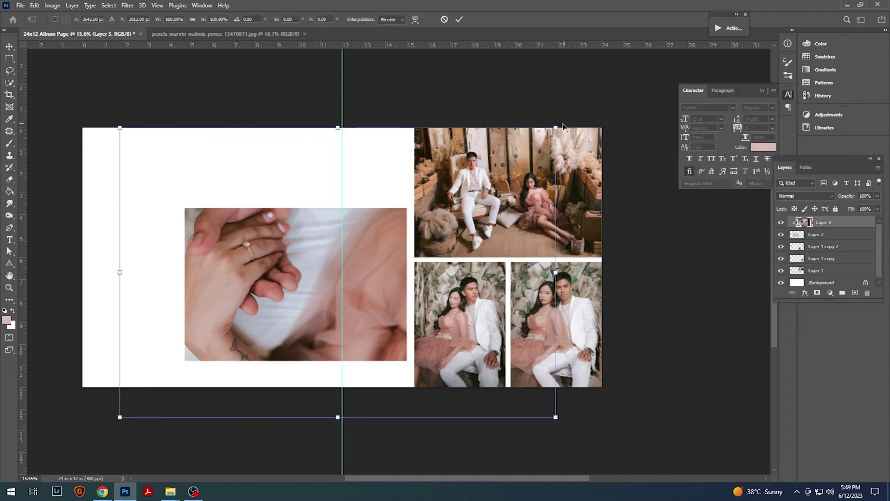
left_click_drag(556, 130, 468, 186)
left_click_drag(378, 255, 392, 238)
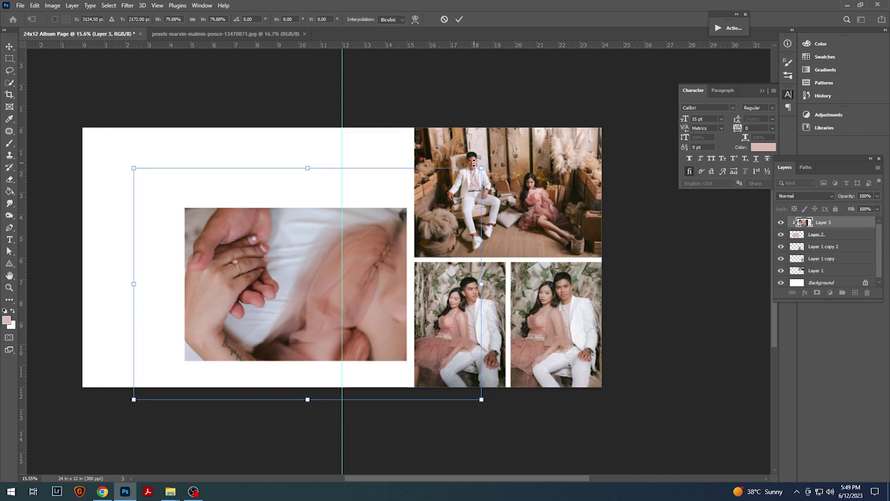
left_click_drag(481, 166, 493, 161)
left_click_drag(391, 263, 398, 263)
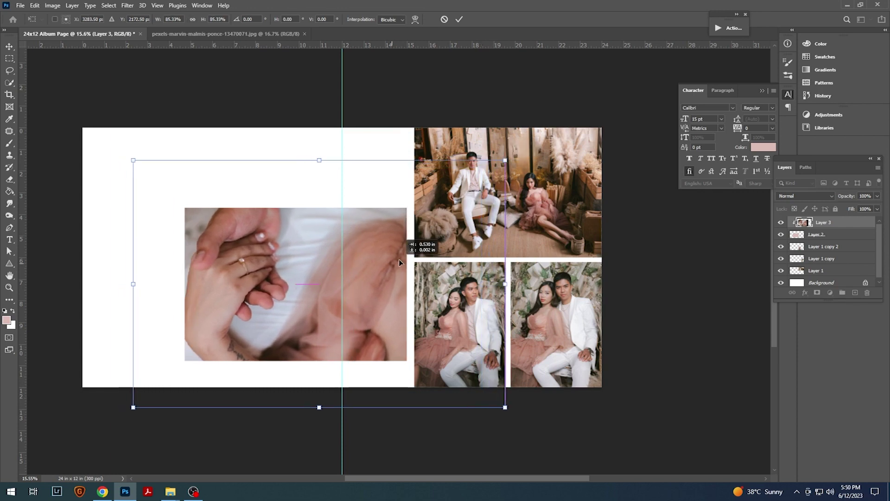
key("Return")
mouse_move(346, 268)
left_mouse_down()
mouse_move(358, 258)
mouse_move(407, 274)
mouse_move(392, 295)
left_mouse_up()
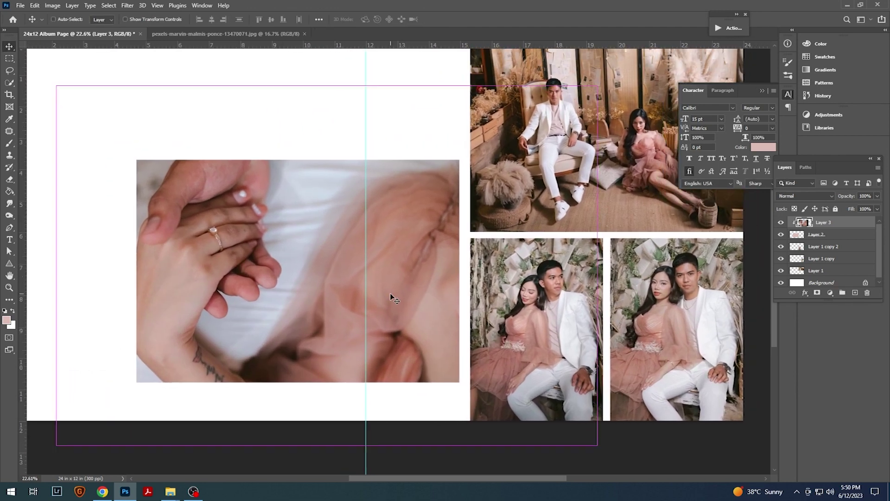
Softly erase the hands photo's top, lower and right edges with a large 1500 px eraser
key("e")
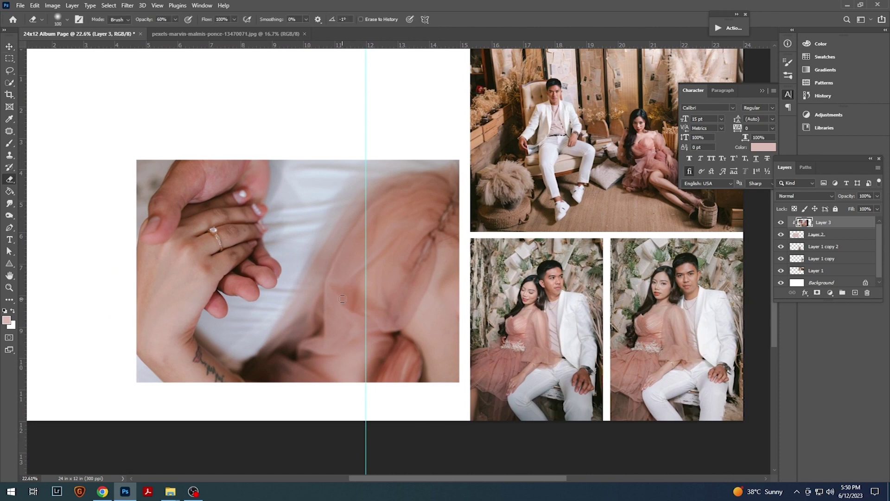
key("bracketright")
key("bracketright")
key("bracketright")
left_click_drag(278, 99, 324, 134)
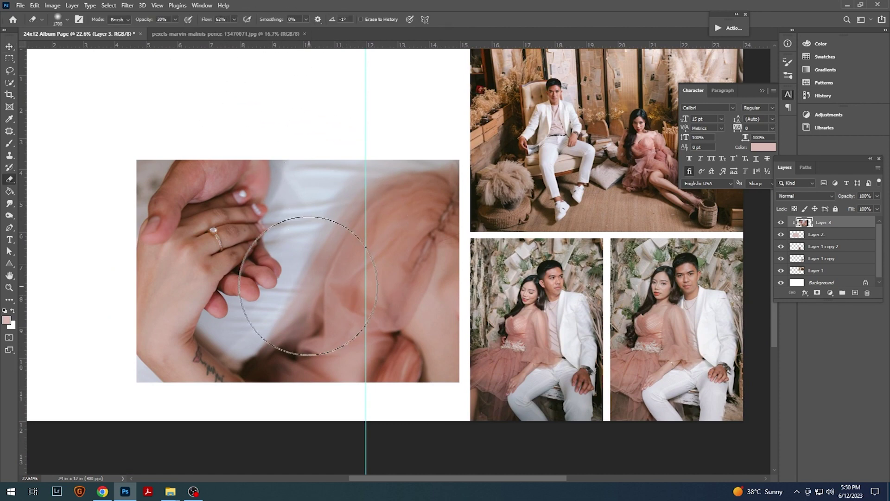
mouse_move(495, 272)
left_mouse_down()
mouse_move(408, 367)
mouse_move(286, 371)
mouse_move(417, 353)
mouse_move(265, 395)
mouse_move(375, 170)
mouse_move(278, 447)
left_mouse_up()
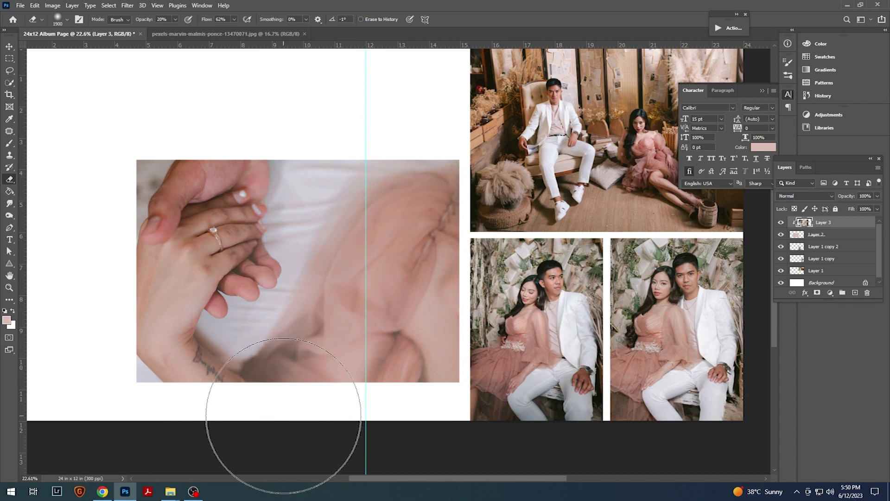
mouse_move(70, 220)
left_mouse_down()
mouse_move(151, 124)
mouse_move(533, 10)
mouse_move(465, 169)
mouse_move(396, 248)
mouse_move(302, 397)
mouse_move(362, 297)
mouse_move(357, 318)
mouse_move(407, 377)
mouse_move(418, 338)
left_mouse_up()
scroll(407, 246, "down", 3)
scroll(411, 237, "up", 1)
scroll(418, 249, "up", 1)
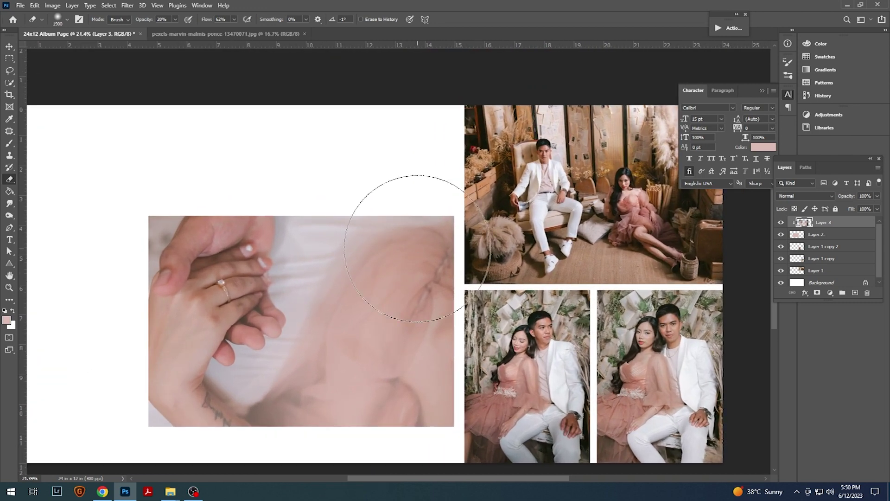
Merge the faded hands photo into the rectangle layer and add a new empty layer
key("m")
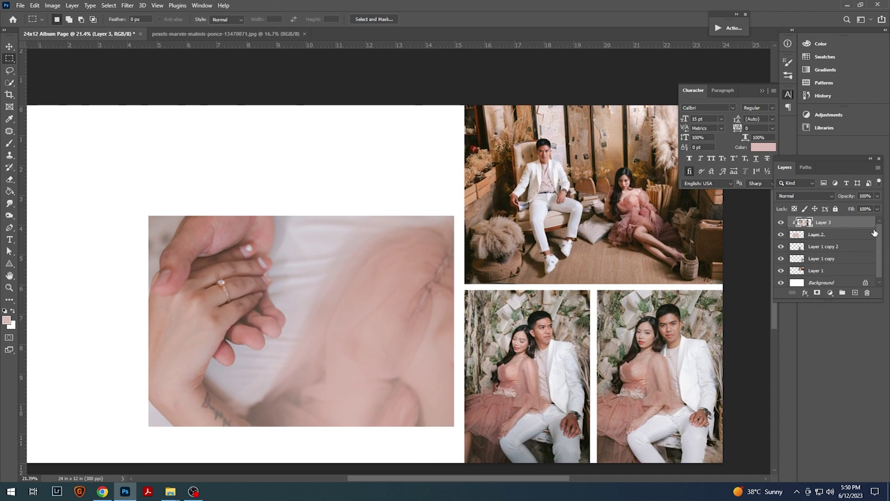
key("ctrl+e")
left_click(855, 292)
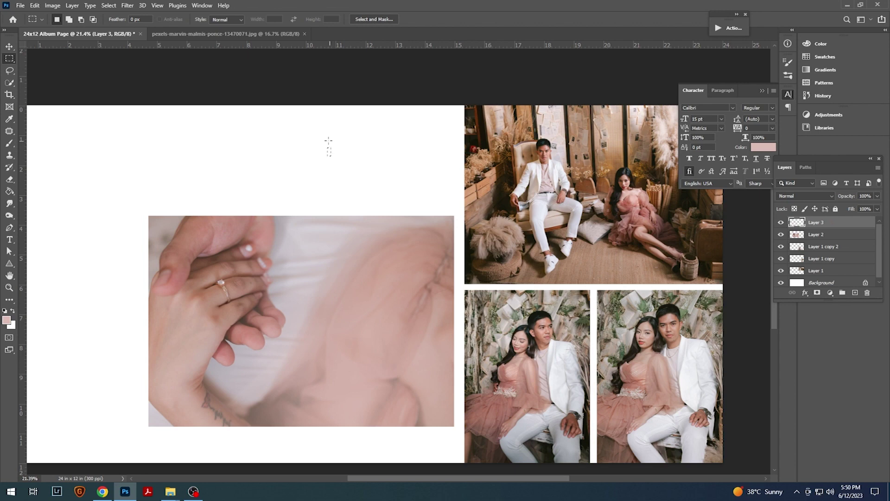
Select a tall rectangle near the page top and fill it pink
left_click_drag(324, 141, 413, 284)
key("g")
left_click(371, 216)
key("v")
Move, shorten and widen the pink panel so it overlaps the hands photo's top edge
key("ctrl+t")
left_click_drag(372, 217, 378, 205)
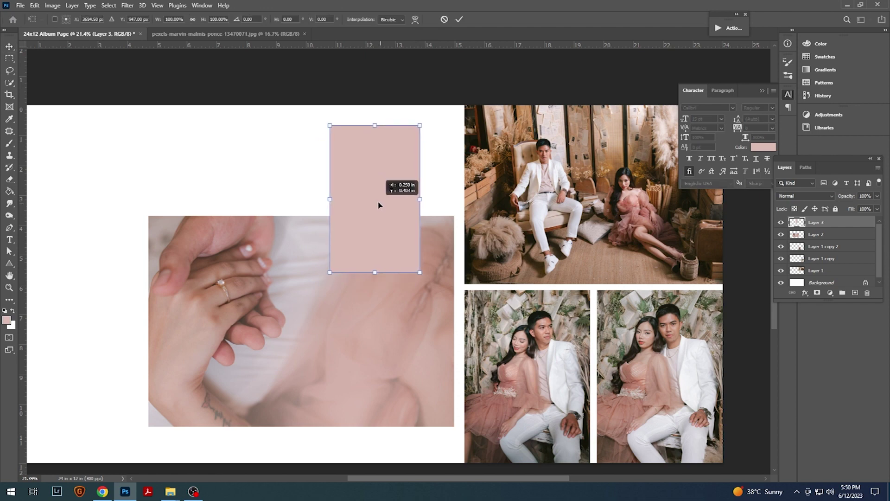
left_click_drag(375, 126, 375, 146)
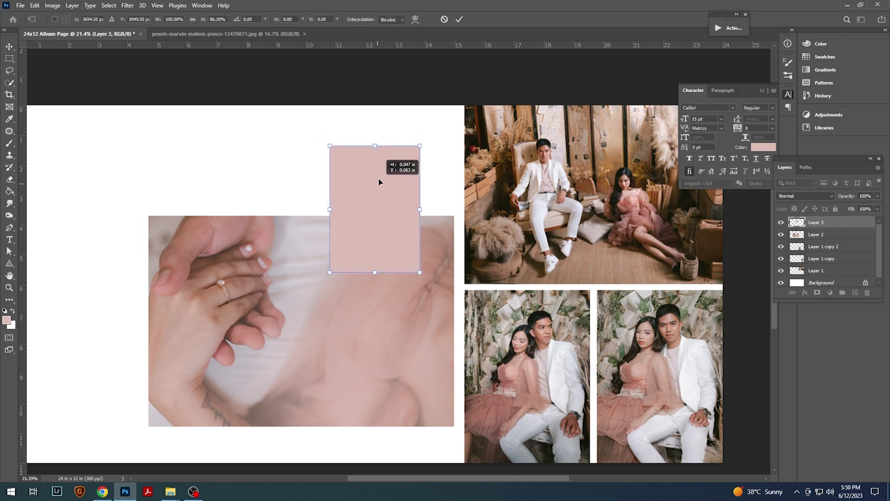
left_click_drag(378, 179, 373, 165)
left_click_drag(416, 130, 423, 121)
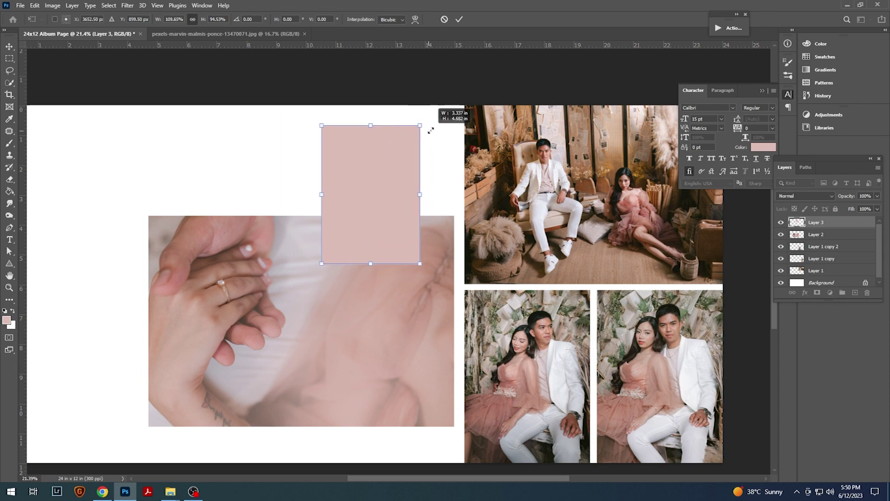
left_click_drag(408, 159, 408, 163)
key("Return")
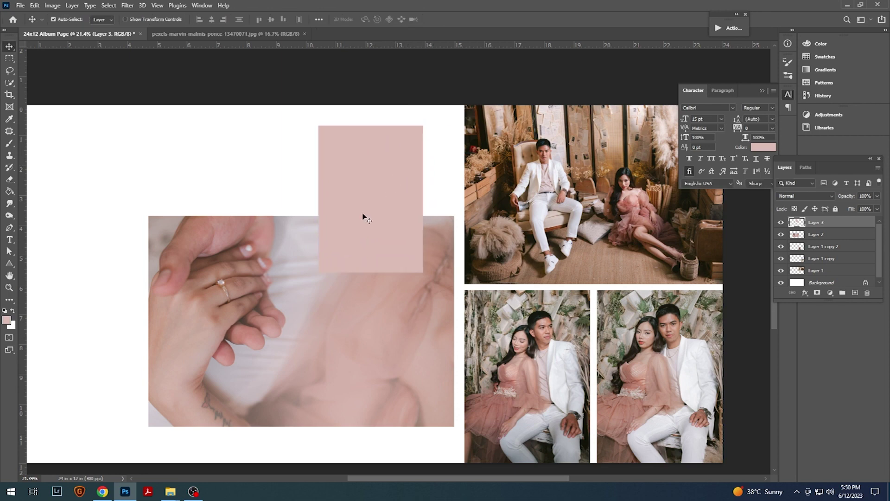
Copy the Love quote from Quotes.psd onto the album page over the hands photo's lower right
left_click(121, 445)
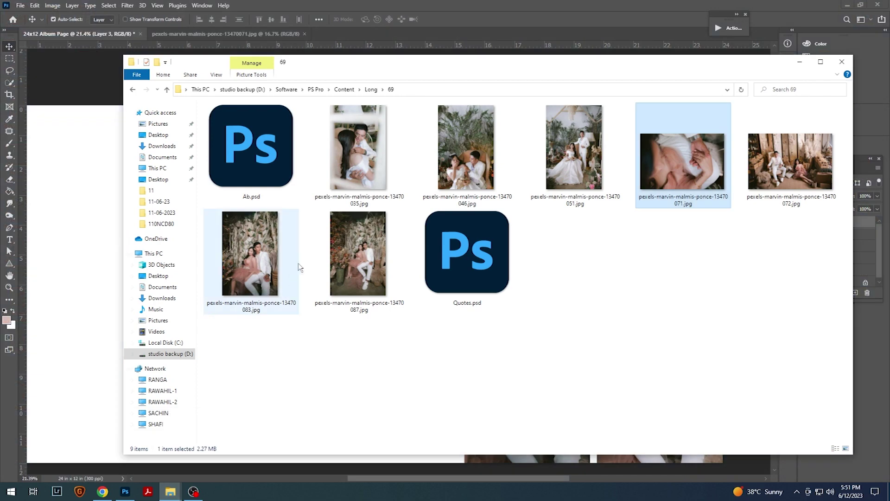
left_click_drag(450, 280, 482, 7)
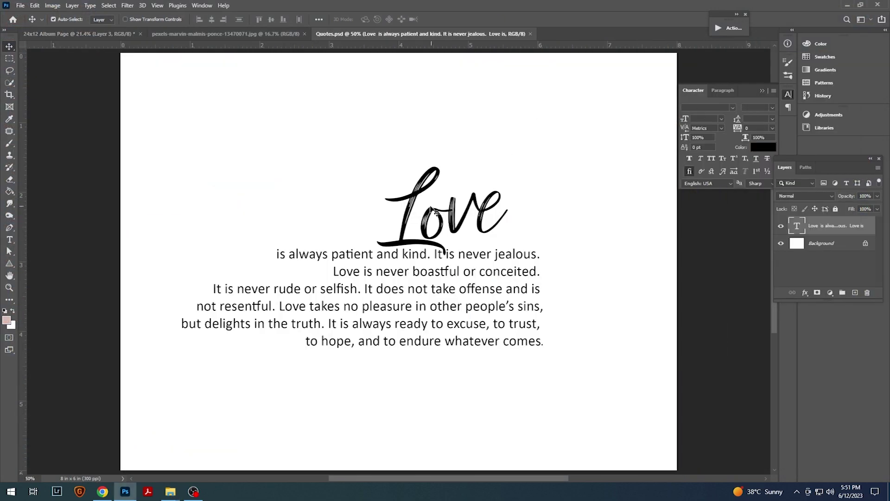
left_click_drag(415, 207, 393, 323)
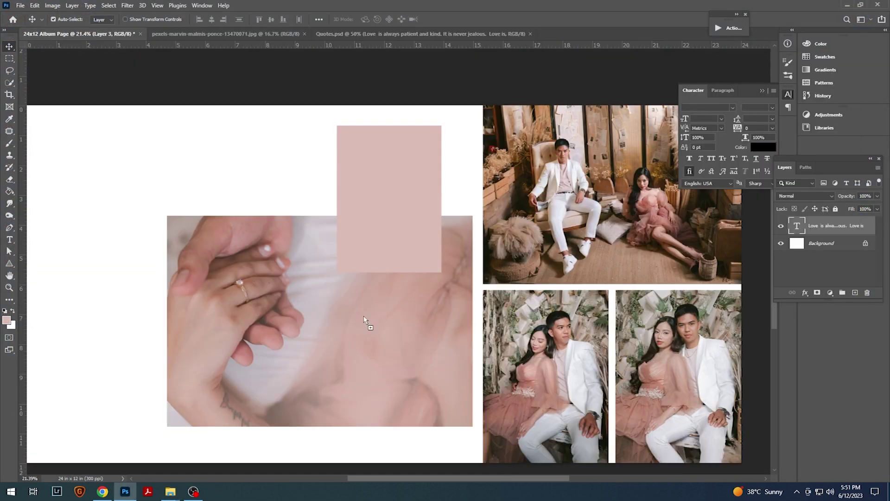
left_click_drag(393, 318, 381, 346)
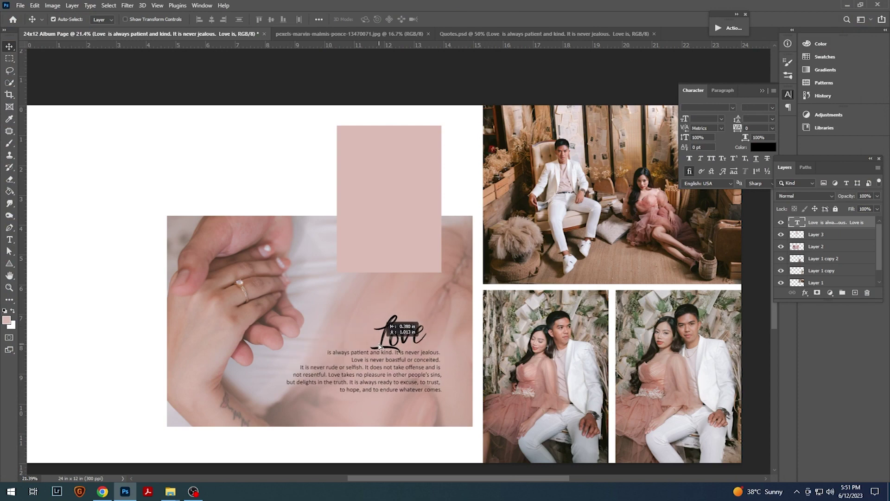
left_click(384, 233)
key("ctrl+t")
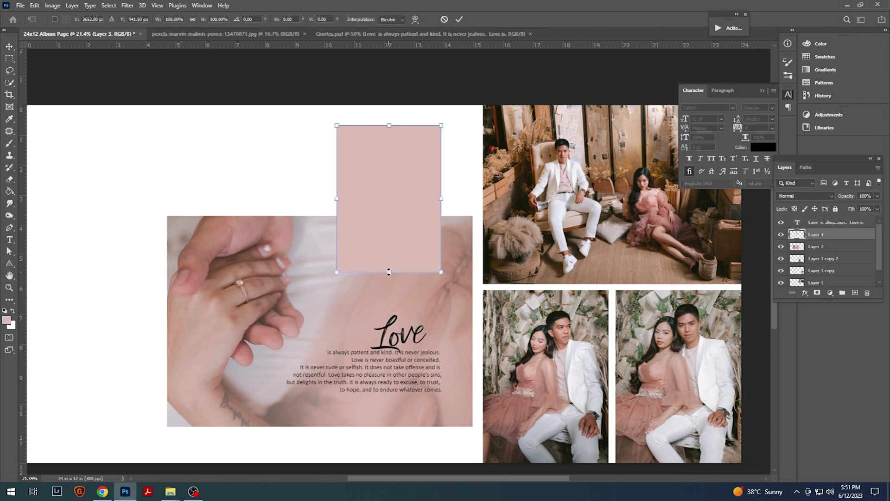
Stretch the pink panel downward and apply its new height
left_click_drag(388, 272, 389, 298)
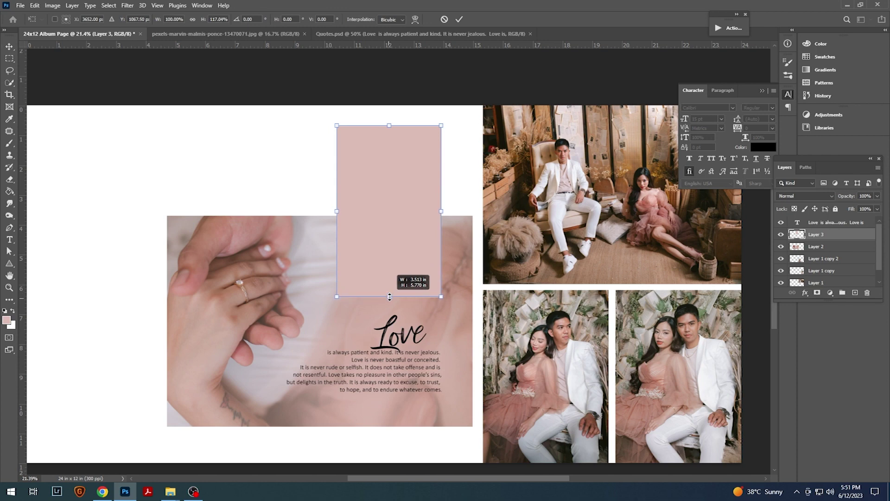
left_click_drag(388, 299, 389, 298)
key("Return")
scroll(388, 265, "down", 2)
scroll(399, 283, "up", 1)
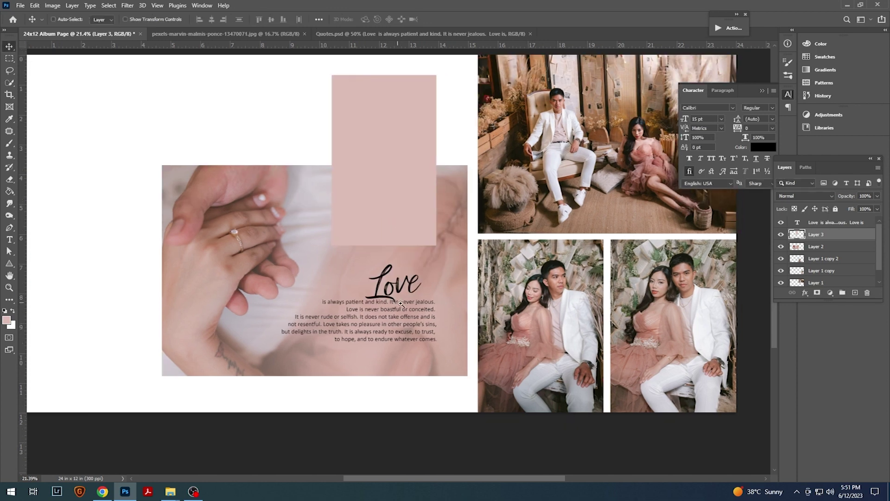
scroll(399, 278, "up", 1)
scroll(398, 271, "up", 1)
scroll(398, 265, "up", 1)
scroll(390, 231, "down", 1)
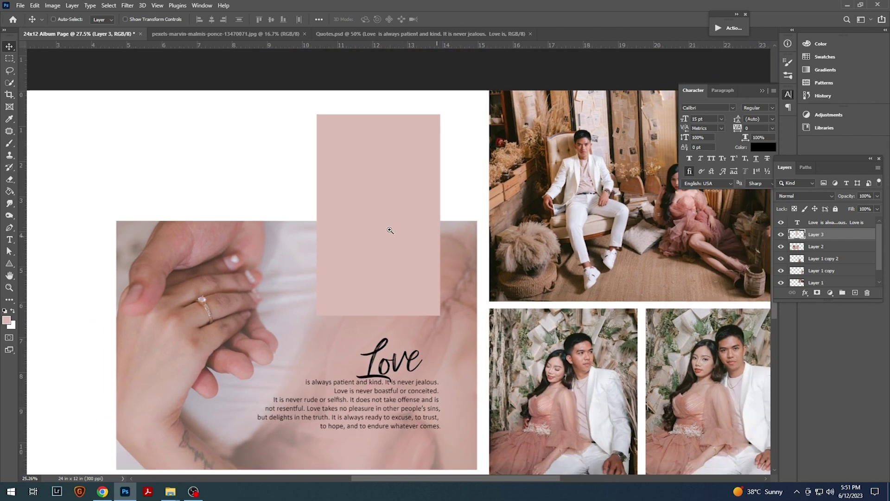
Close the hands and Quotes documents, then copy the pexels couple close-up onto the album page
left_click(305, 34)
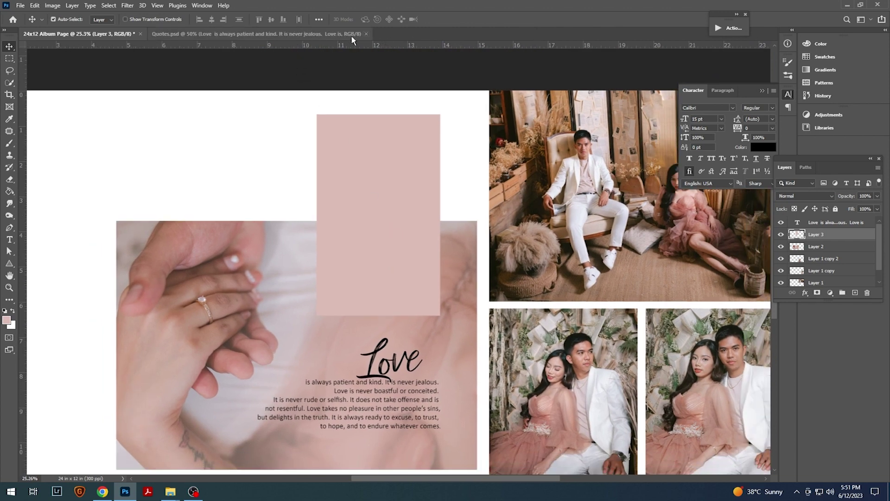
left_click(366, 33)
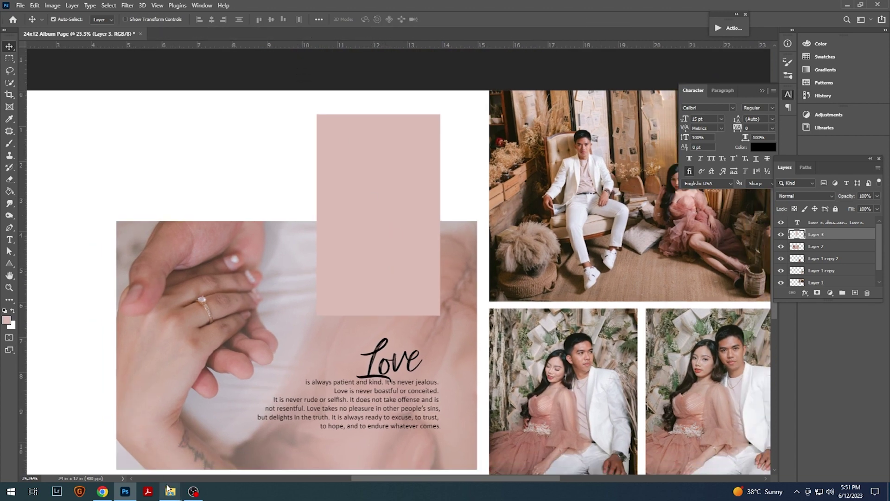
left_click(123, 454)
left_click_drag(464, 253, 391, 4)
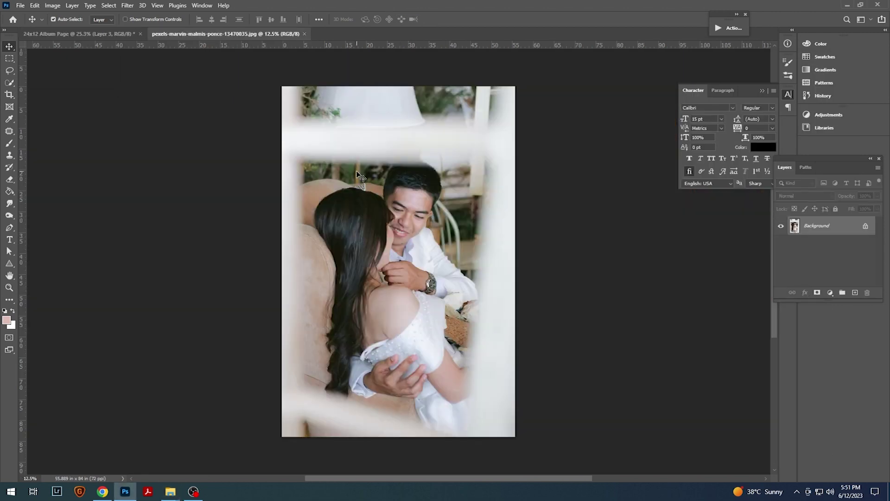
mouse_move(356, 171)
left_mouse_down()
mouse_move(353, 189)
mouse_move(405, 214)
left_mouse_up()
Clip the couple close-up into the pink panel, scale it to about 32%, position it, and merge down
right_click(826, 238)
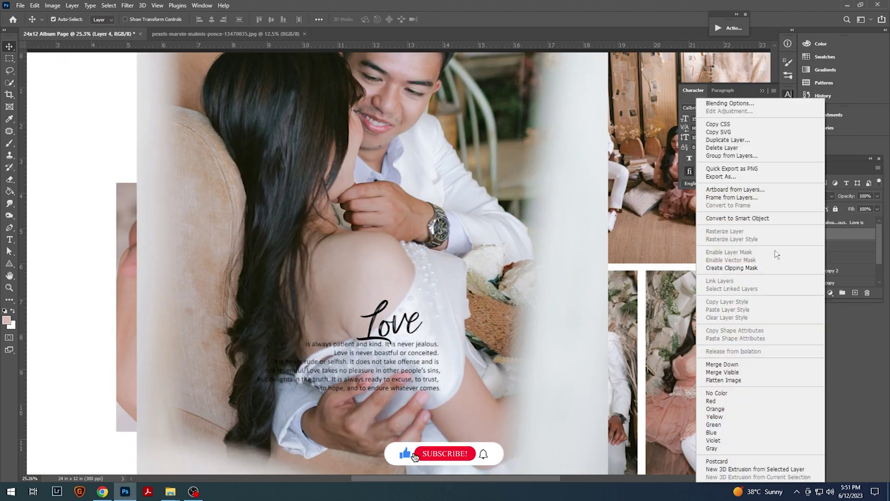
left_click(733, 268)
scroll(449, 240, "down", 3)
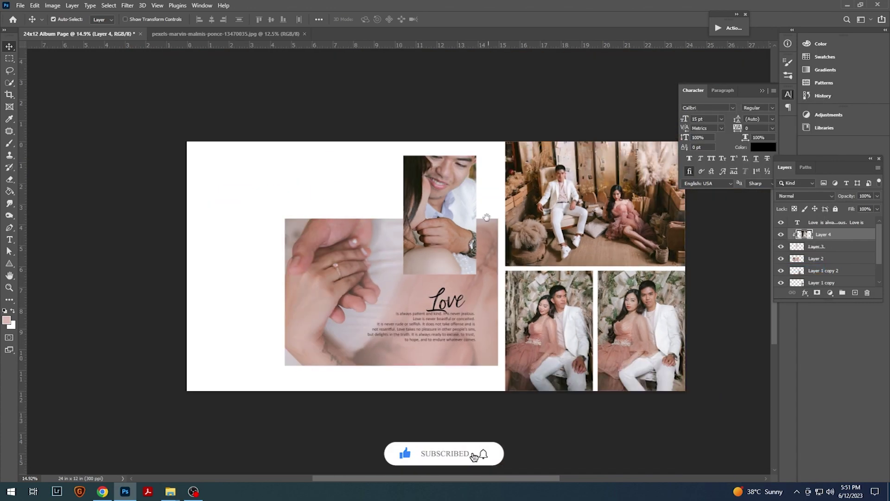
key("ctrl+t")
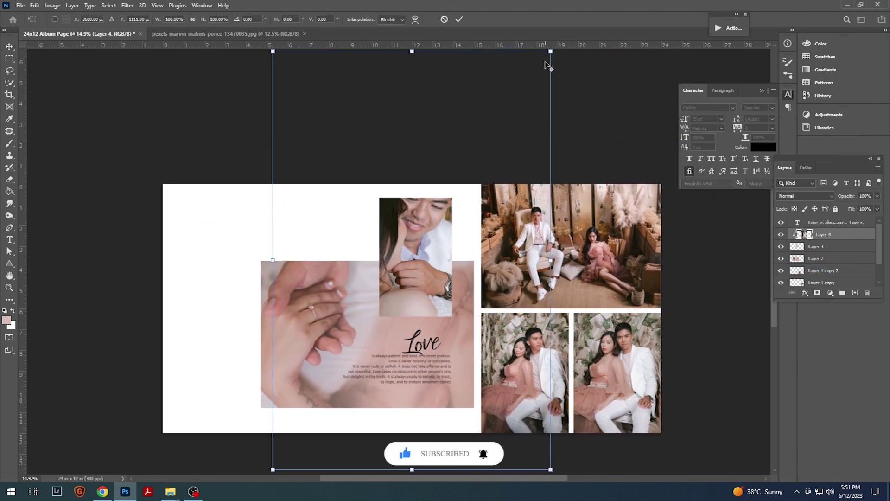
left_click_drag(550, 52, 464, 187)
left_click_drag(425, 250, 431, 247)
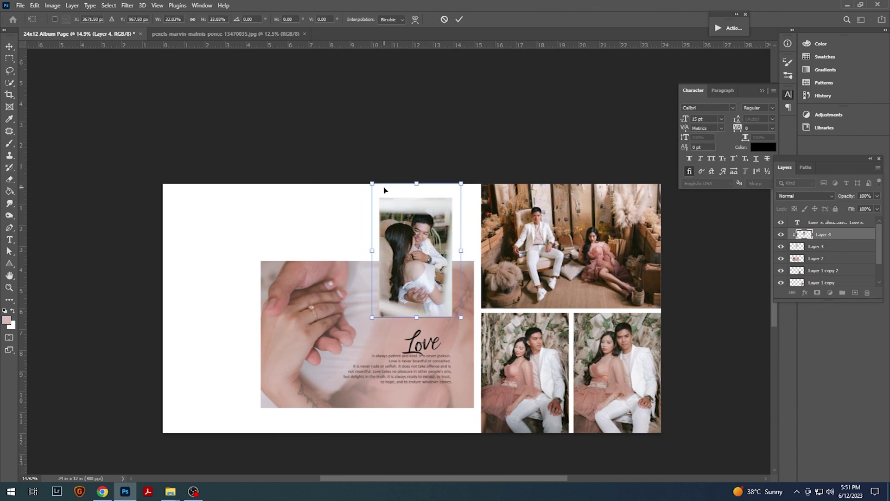
key("Return")
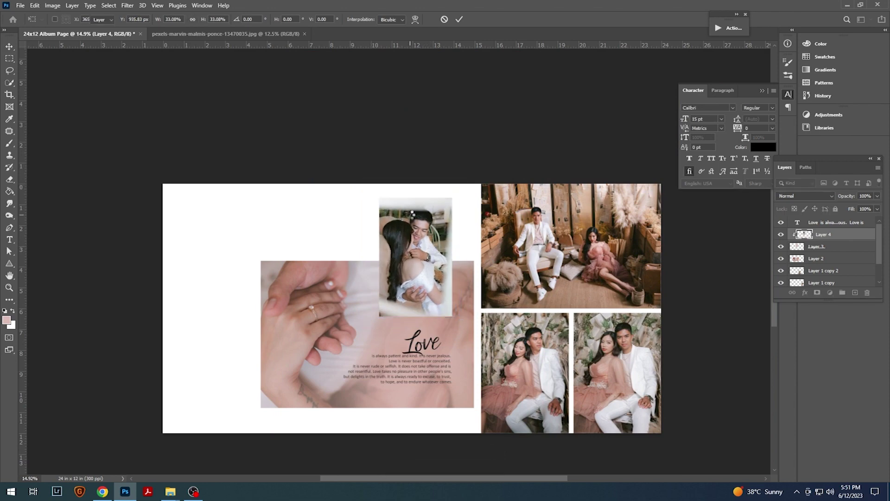
left_click_drag(410, 218, 432, 246)
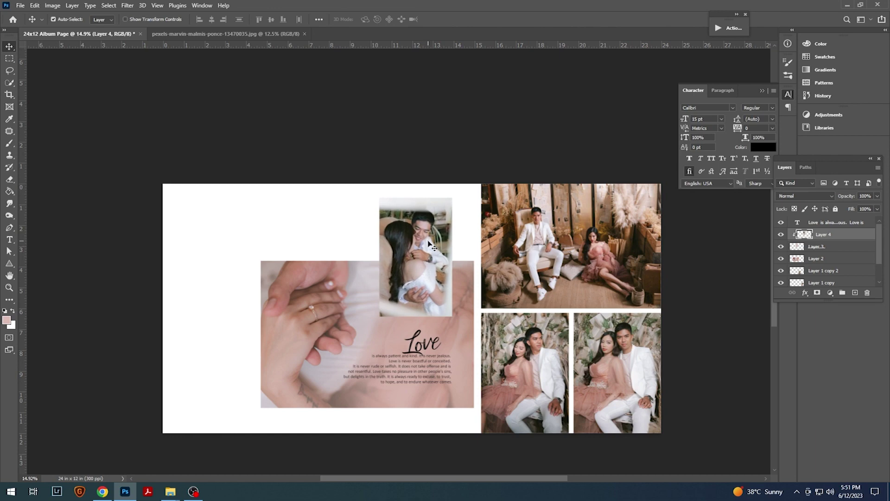
key("ctrl+e")
scroll(439, 244, "down", 2)
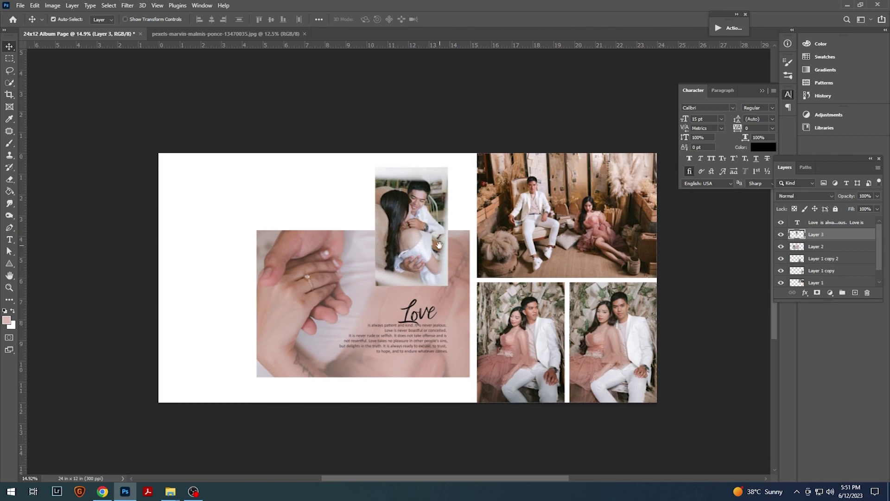
Fill a tall strip along the page's left edge with pink
scroll(431, 244, "up", 1)
mouse_move(285, 297)
left_mouse_down()
mouse_move(340, 281)
mouse_move(346, 310)
left_mouse_up()
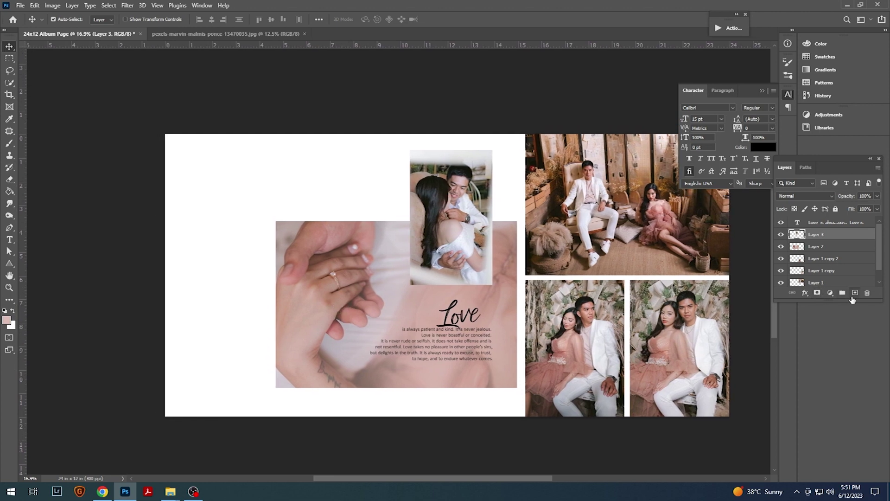
key("m")
left_click_drag(163, 129, 270, 306)
key("g")
left_click(233, 213)
key("ctrl+d")
Duplicate the pink strip and flip the copy down to form the lower-left panel
key("ctrl+j")
key("ctrl+t")
left_click_drag(220, 134, 234, 412)
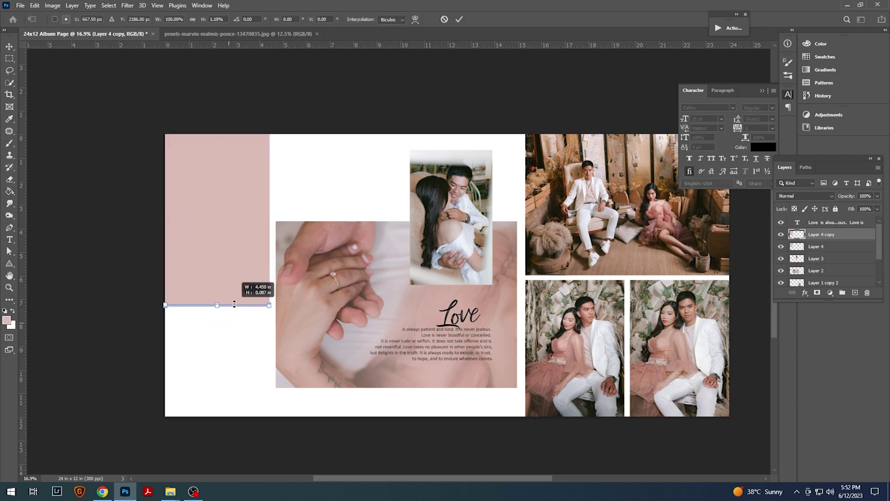
key("Return")
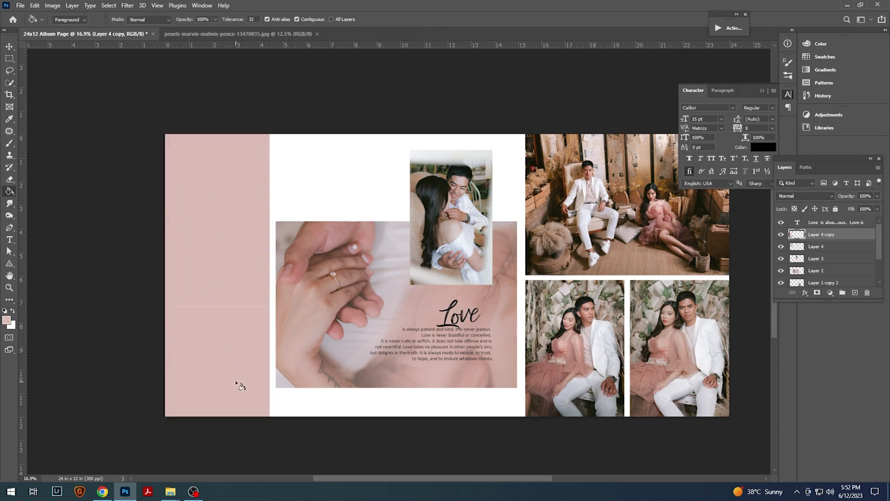
key("v")
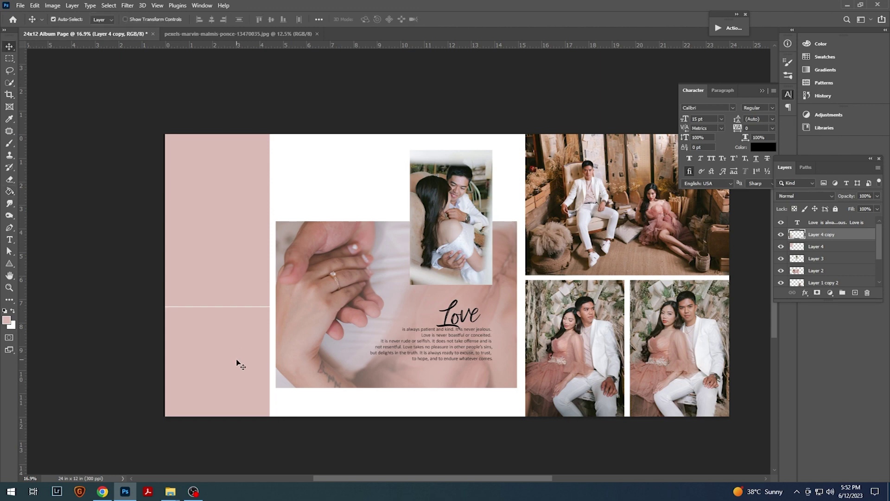
key("ctrl+t")
key("Return")
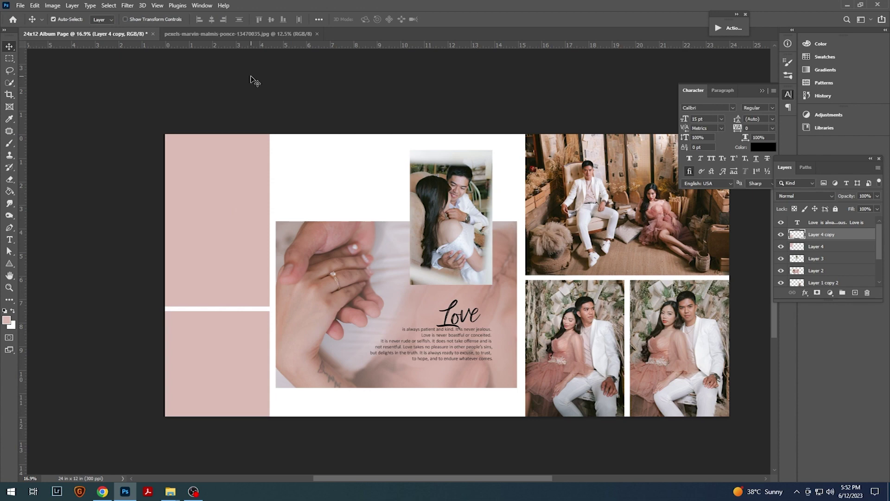
Close the spare close-up document and open 051.jpg, the bride-and-groom photo, from the folder
left_click(317, 33)
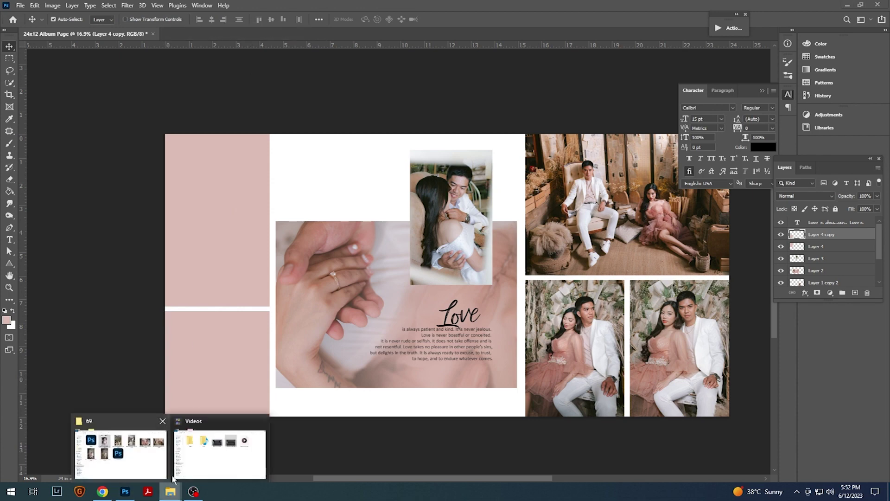
left_click(121, 452)
left_click(251, 260)
left_click(331, 261)
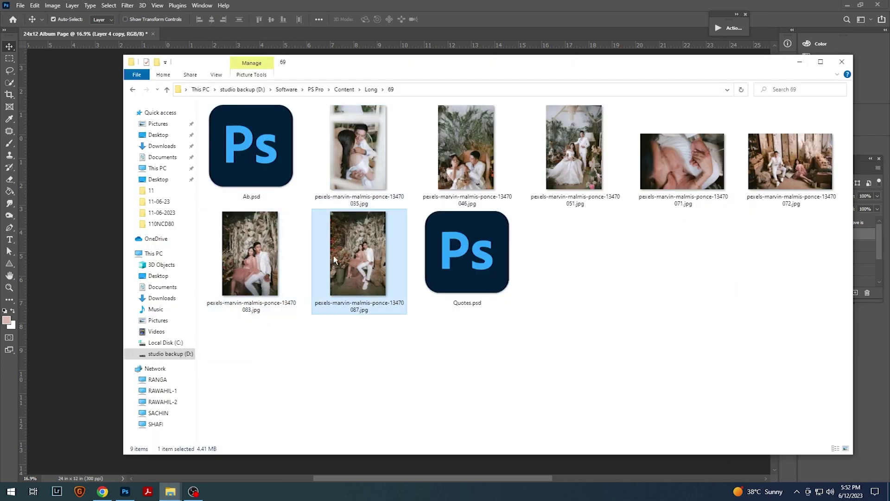
left_click(227, 282)
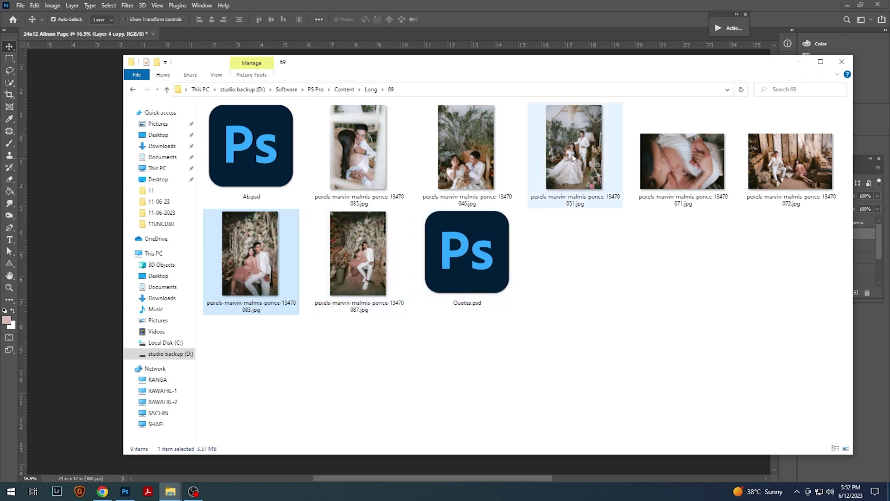
double_click(574, 158)
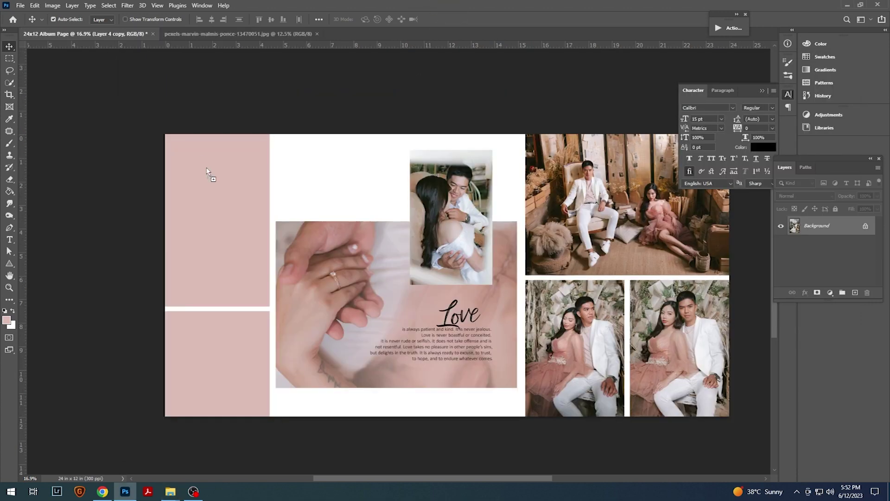
Drop the photo on the page and clip it, then delete the misplaced dress photo
left_click_drag(345, 165, 222, 168)
right_click(843, 236)
left_click(758, 269)
key("ctrl+t")
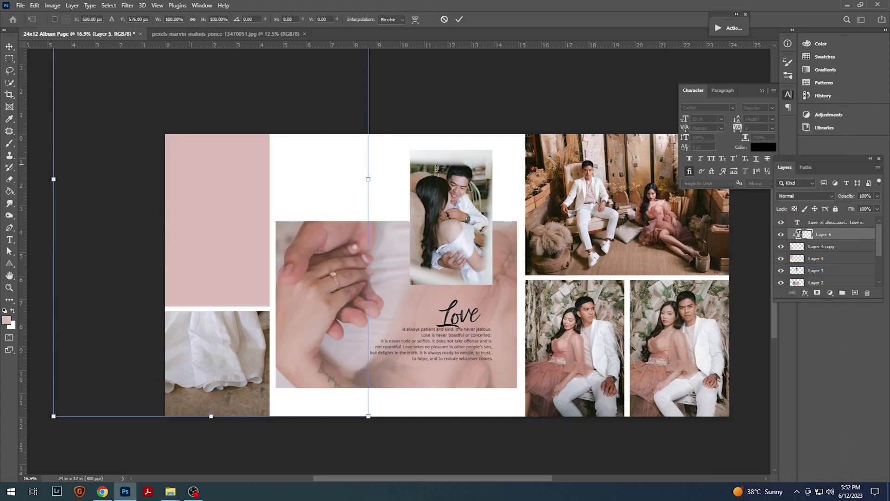
key("Return")
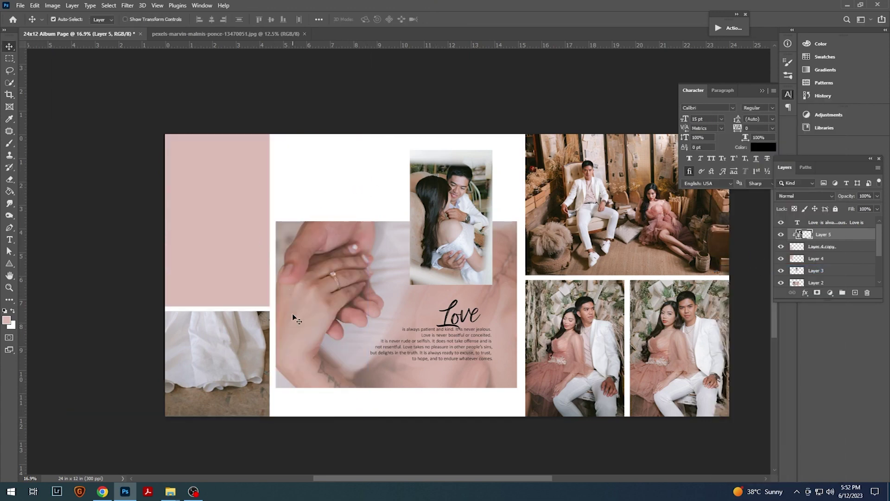
key("Delete")
Target the upper pink panel, bring the wedding photo in again, and clip it to that panel
left_click(242, 231)
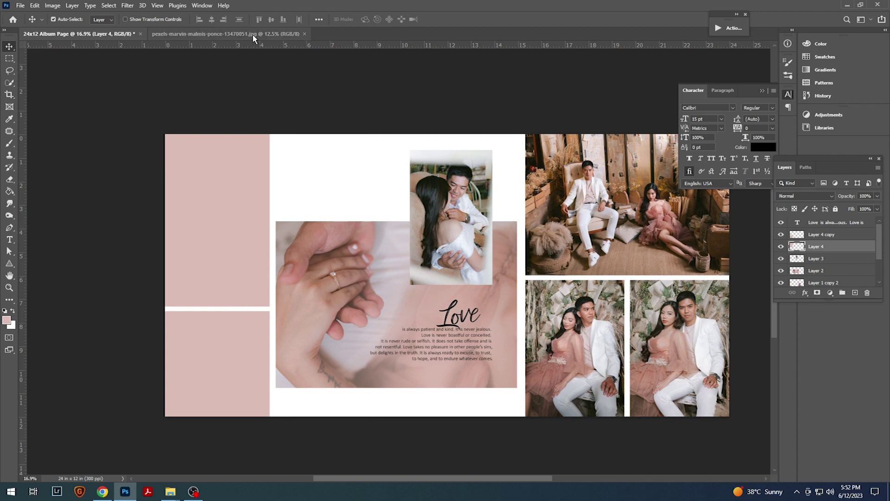
left_click(250, 34)
left_click(101, 34)
left_click_drag(101, 34, 214, 181)
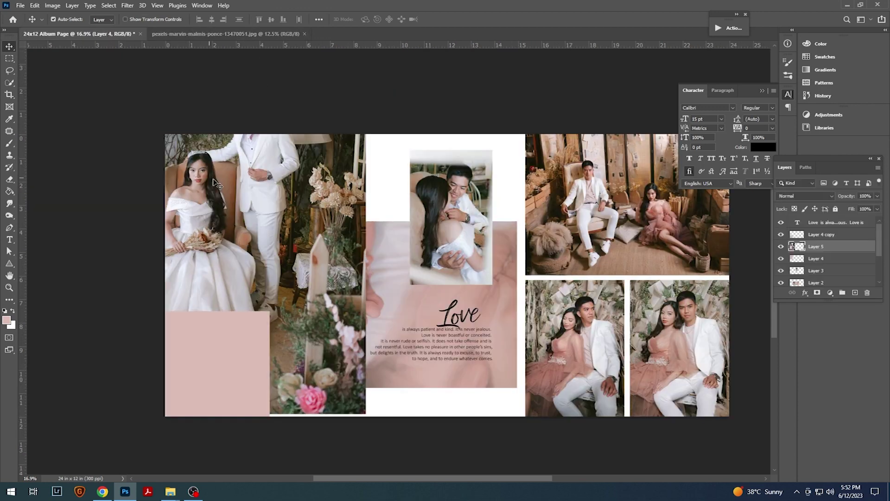
right_click(841, 248)
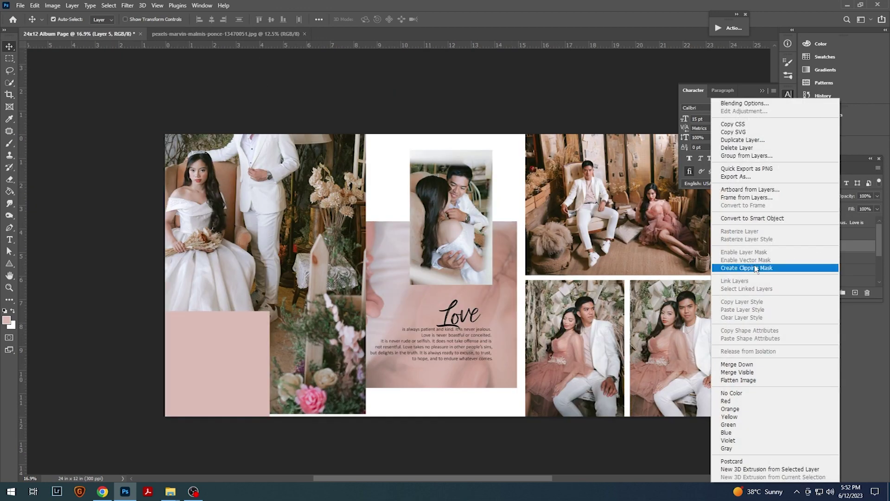
left_click(756, 268)
Scale the wedding photo to about 43% and fit it into the top-left frame, enlarging slightly
key("ctrl+t")
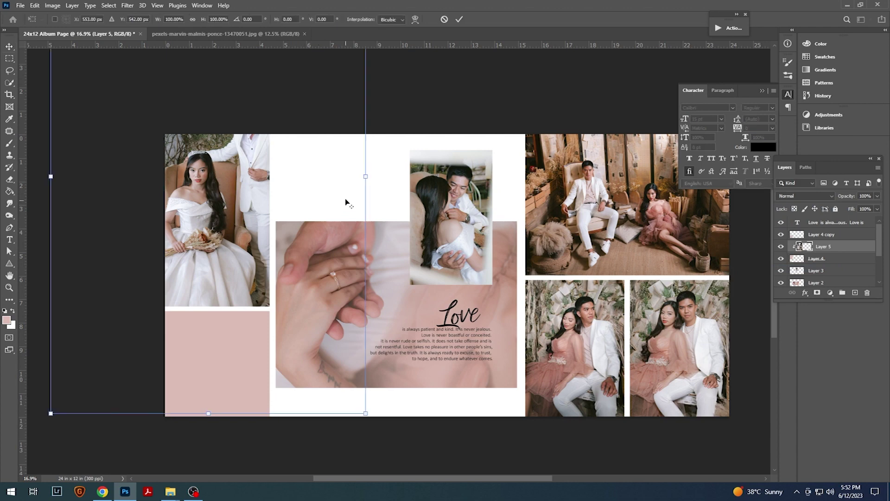
left_click_drag(364, 179, 276, 200)
mouse_move(221, 185)
left_mouse_down()
mouse_move(228, 218)
mouse_move(237, 213)
left_mouse_up()
key("Return")
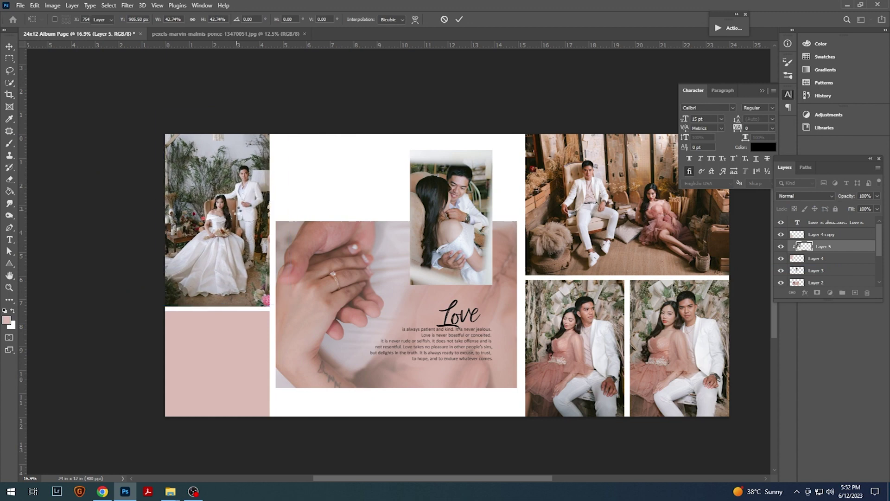
key("ctrl+t")
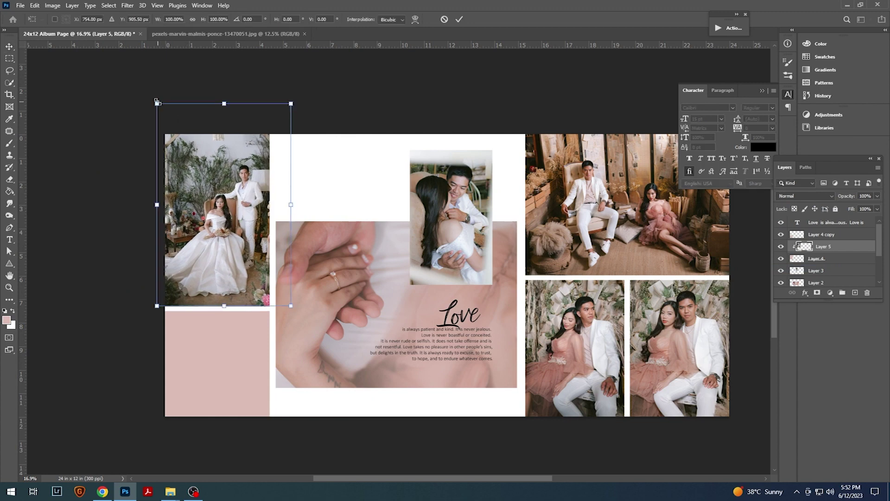
left_click_drag(156, 101, 150, 94)
key("Return")
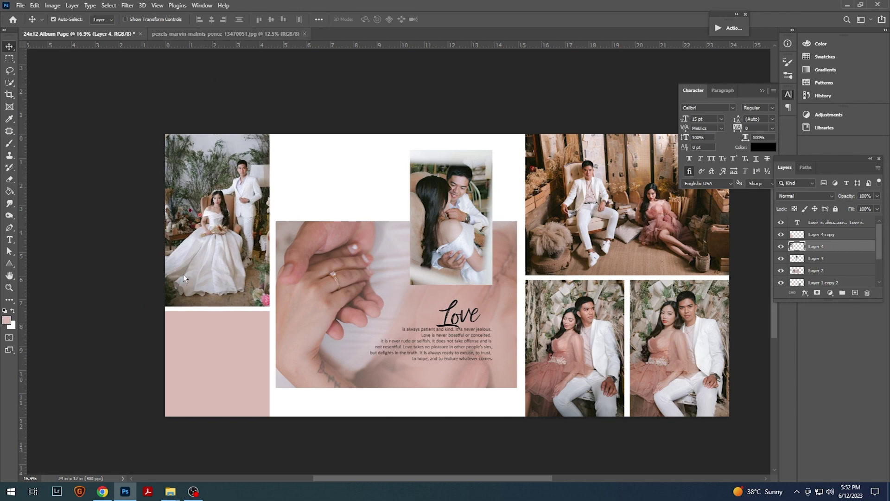
Bring the seated couple photo into Photoshop and paste it onto the album page
left_click(121, 448)
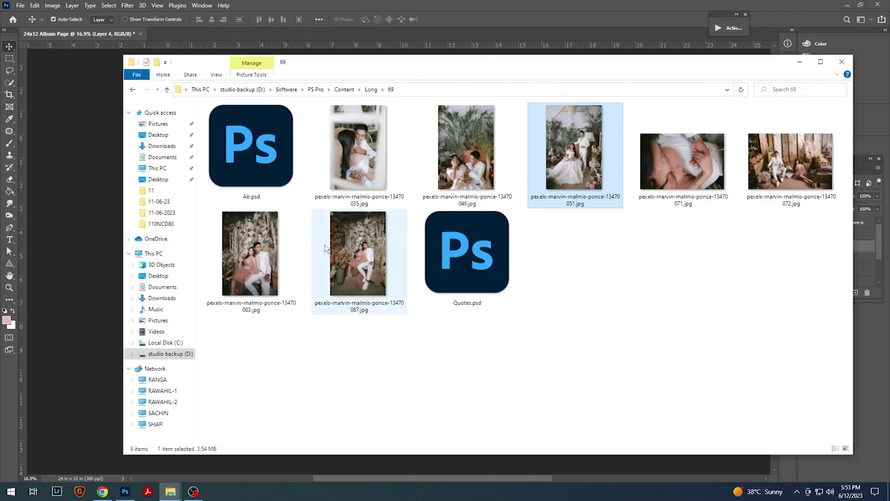
left_click_drag(466, 149, 429, 2)
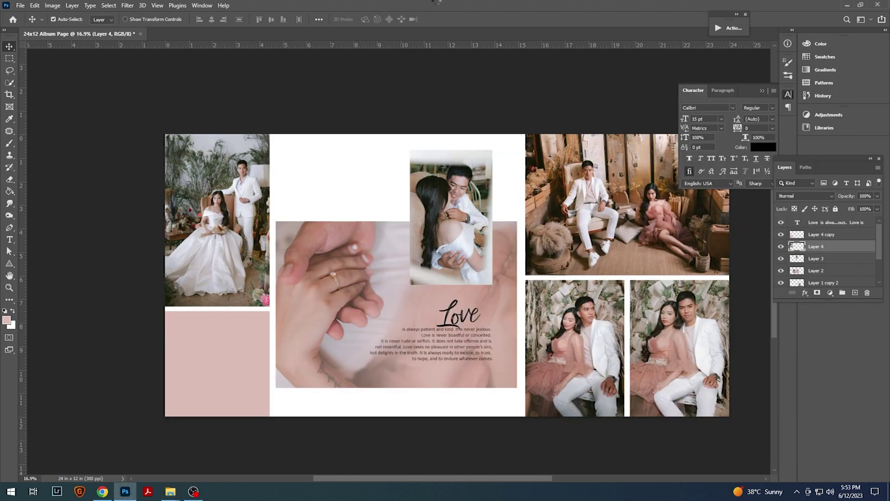
key("ctrl+a")
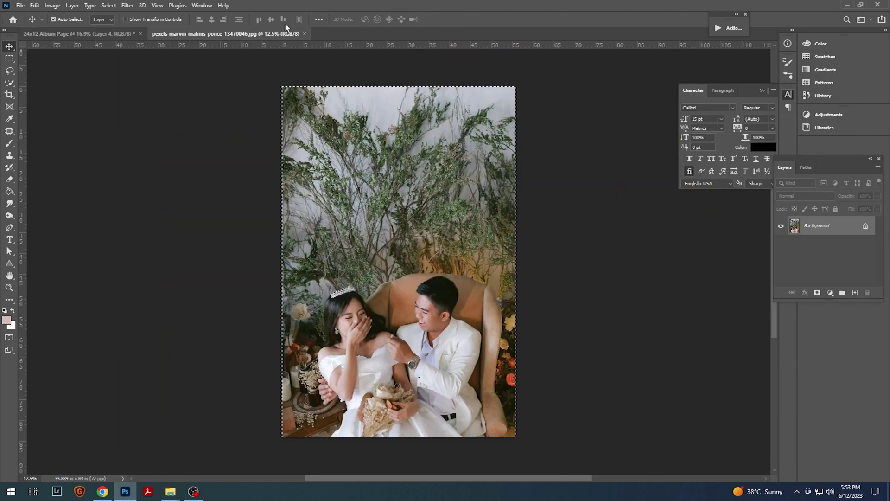
left_click(305, 34)
key("ctrl+j")
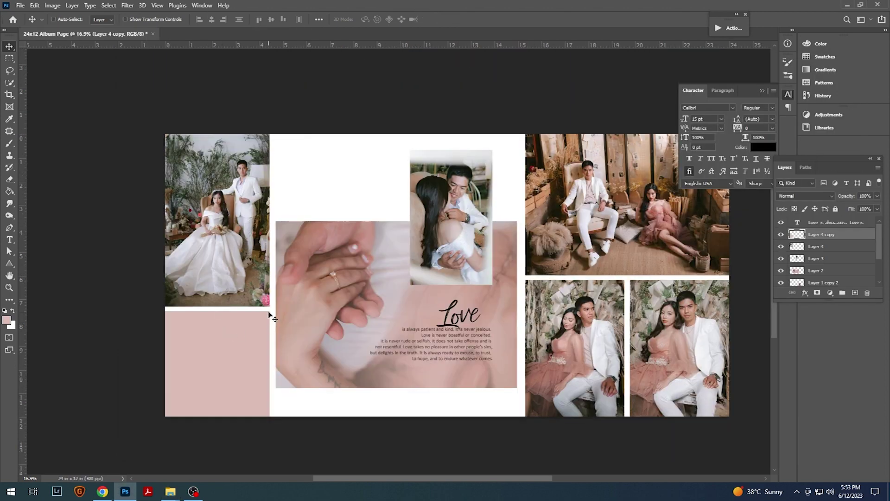
key("ctrl+v")
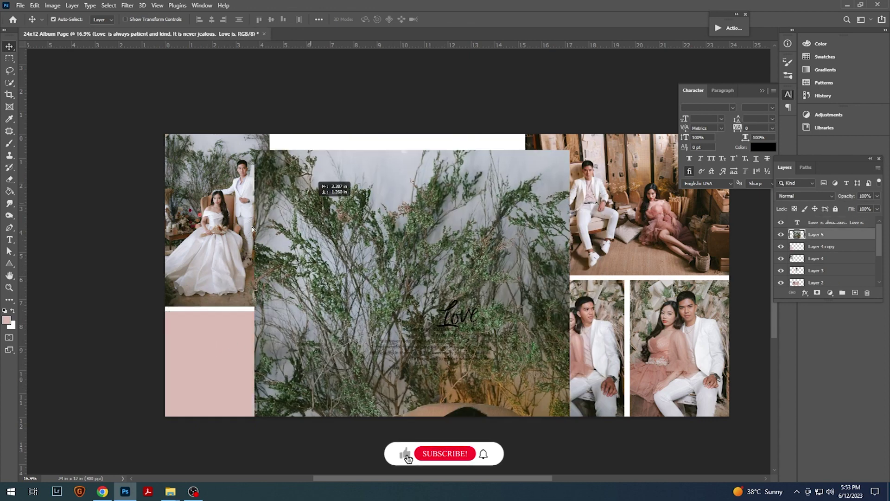
Clip the seated couple photo to the lower-left frame, scale to about 43%, position, and merge down
right_click(836, 233)
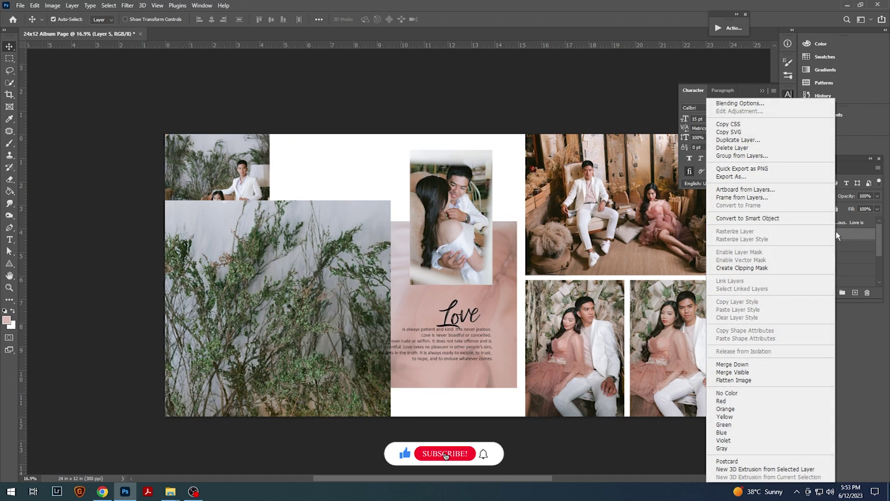
left_click(756, 271)
left_click_drag(236, 266, 288, 189)
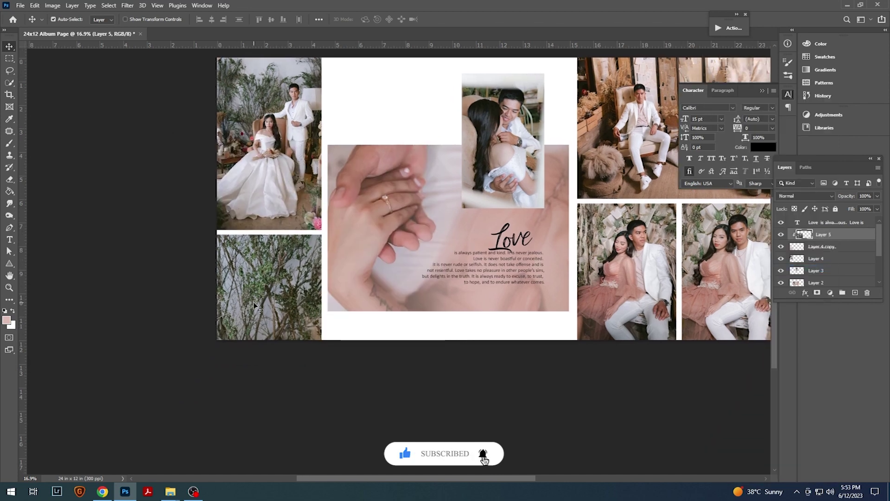
key("ctrl+t")
left_click_drag(442, 122, 352, 258)
left_click_drag(280, 321, 267, 202)
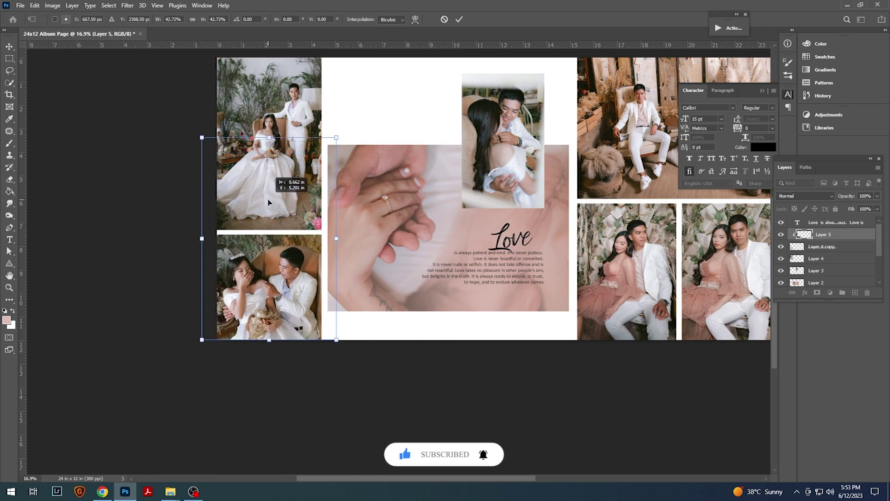
key("Return")
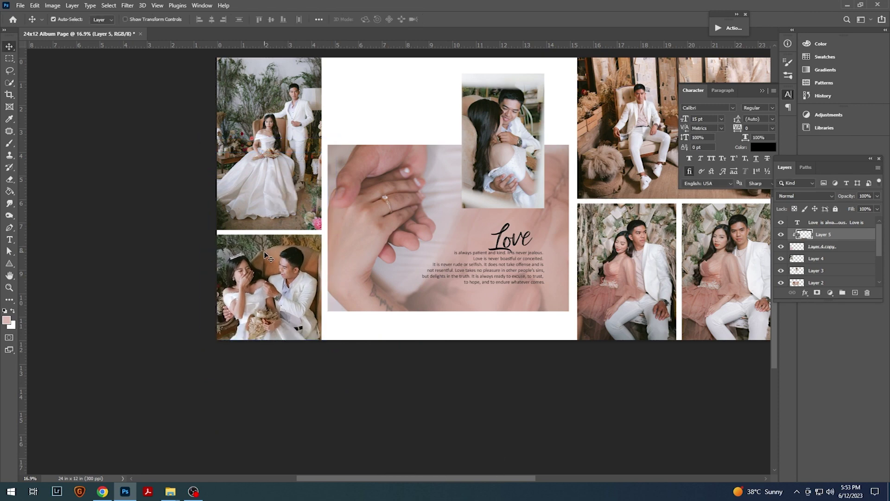
key("ctrl+e")
scroll(387, 202, "down", 2)
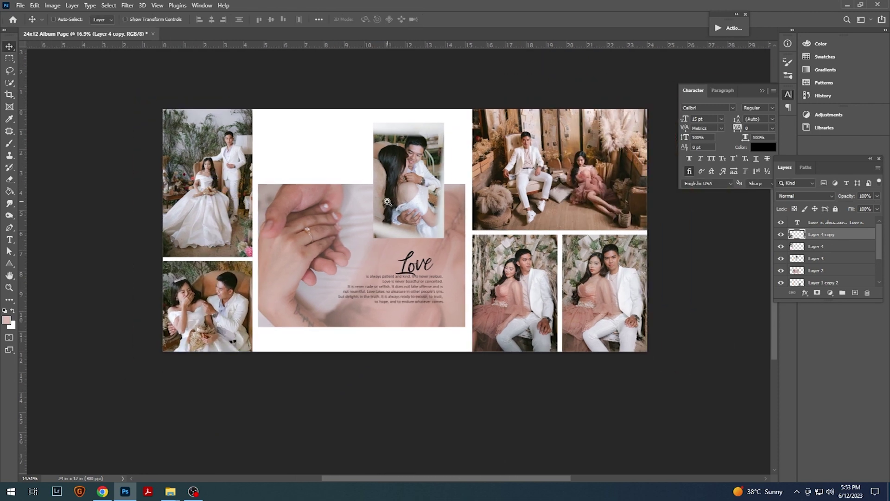
Select a rectangle above the hands photo, fill it pink, then undo the fill on the Background
scroll(387, 202, "up", 2)
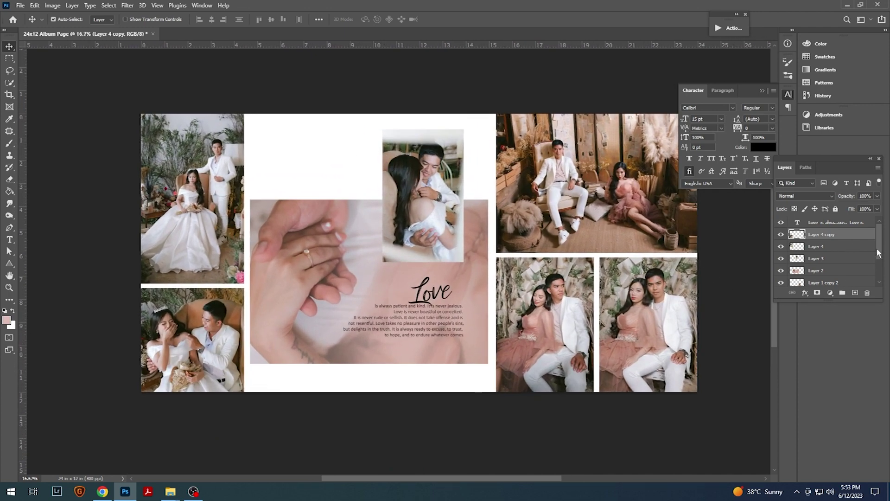
scroll(878, 253, "down", 2)
scroll(394, 168, "down", 2)
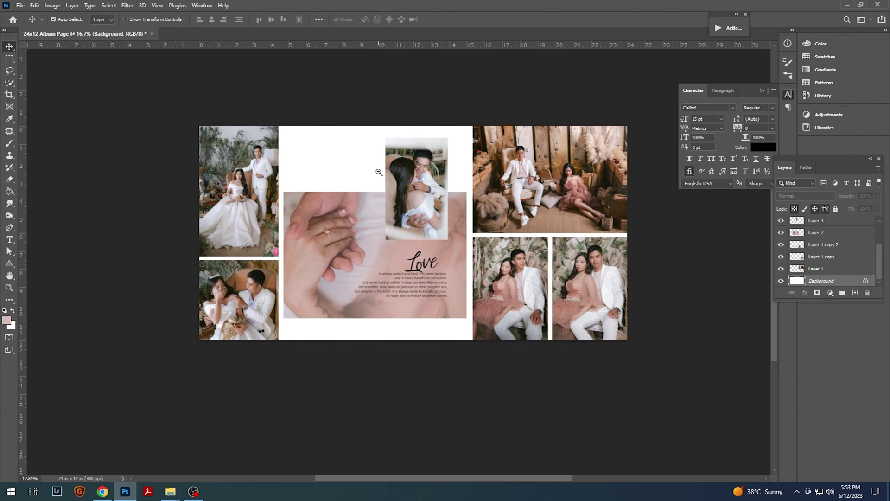
key("m")
left_click_drag(304, 142, 367, 210)
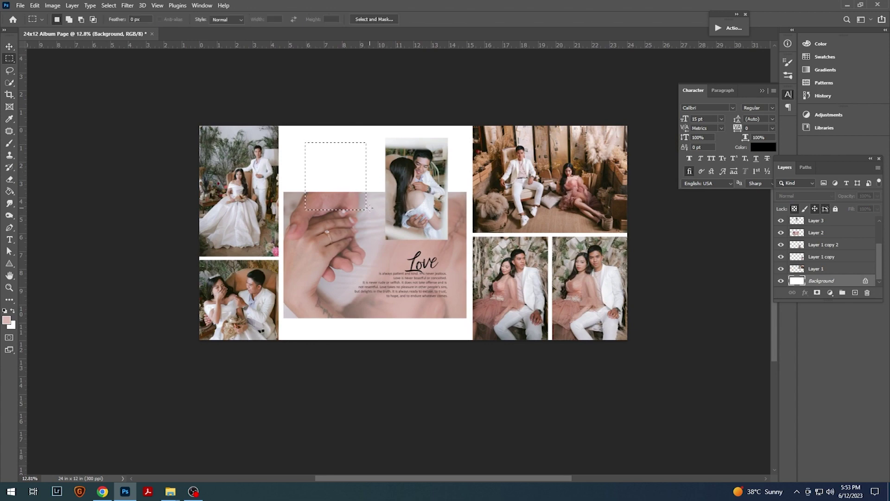
key("g")
left_click(350, 176)
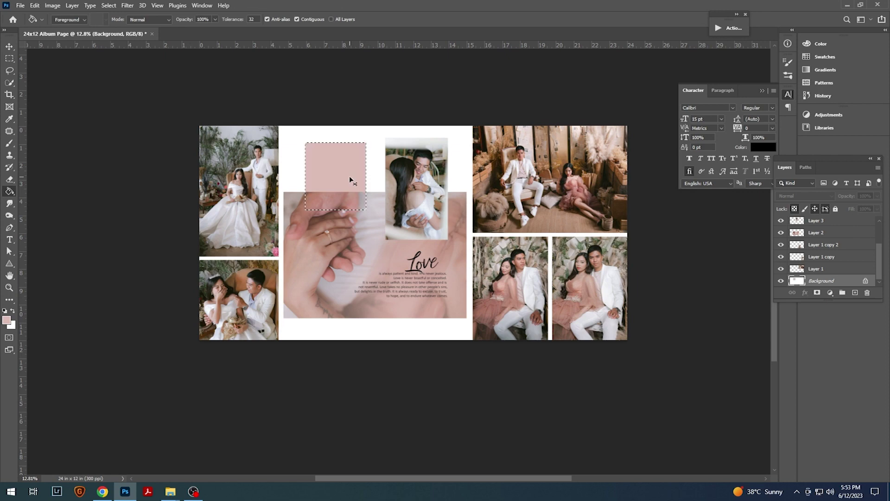
key("ctrl+d")
key("v")
left_click(315, 169)
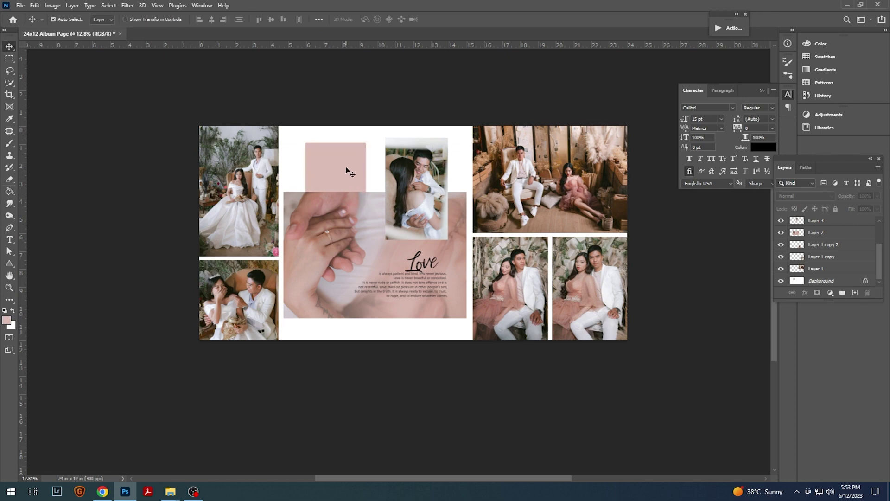
key("ctrl+z")
key("ctrl+z")
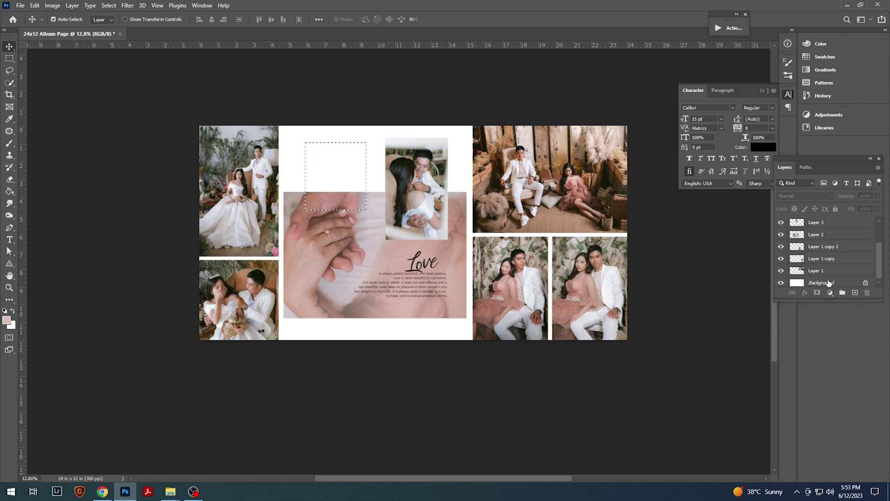
Fill the rectangle pink on a new layer above the Background and move it left
left_click(829, 283)
key("ctrl+shift+alt+n")
key("g")
left_click(332, 177)
key("ctrl+d")
key("v")
left_click_drag(328, 171, 306, 174)
Stretch the pink rectangle up to the page top and enlarge it down and right
key("ctrl+t")
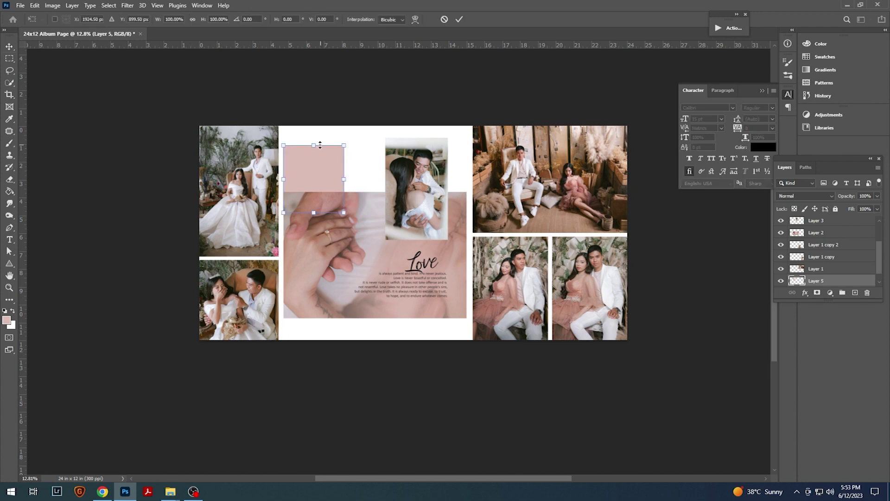
left_click_drag(316, 144, 316, 124)
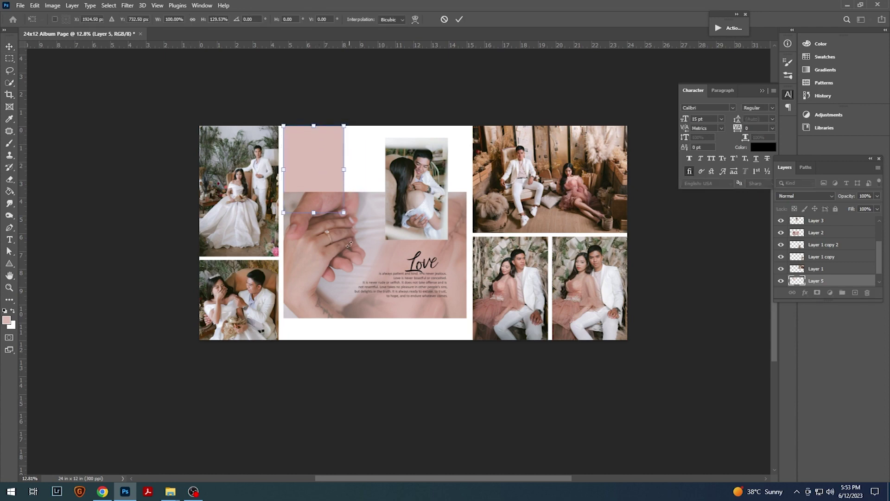
left_click_drag(344, 214, 376, 269)
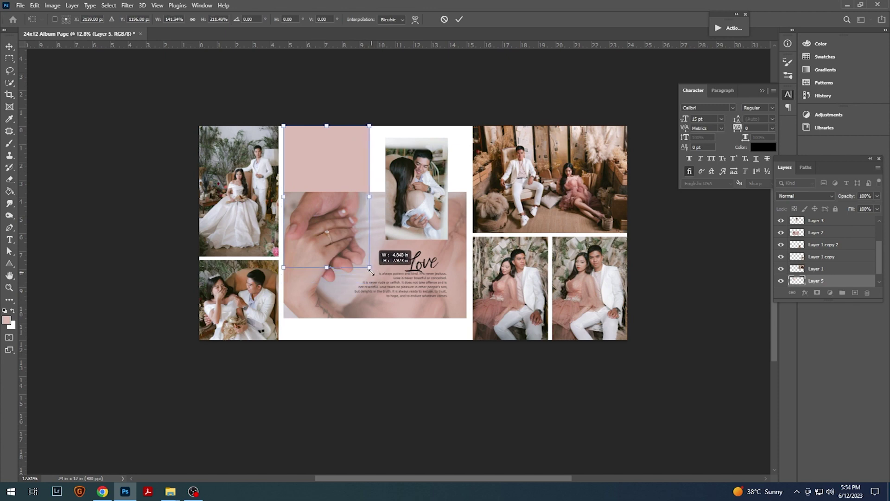
left_click_drag(374, 272, 369, 269)
key("Return")
Nudge the couple close-up and pink rectangle right, then extend the rectangle's left edge to the border
left_click(422, 191)
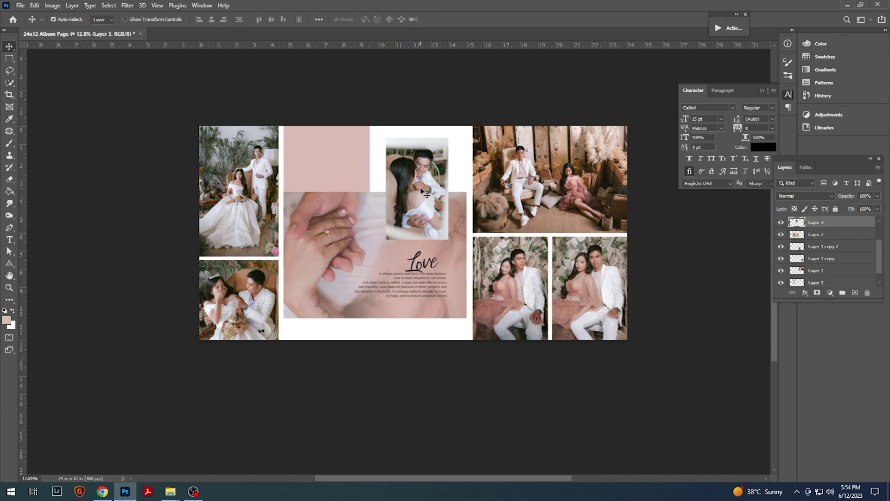
left_click_drag(418, 191, 422, 191)
left_click_drag(350, 168, 352, 170)
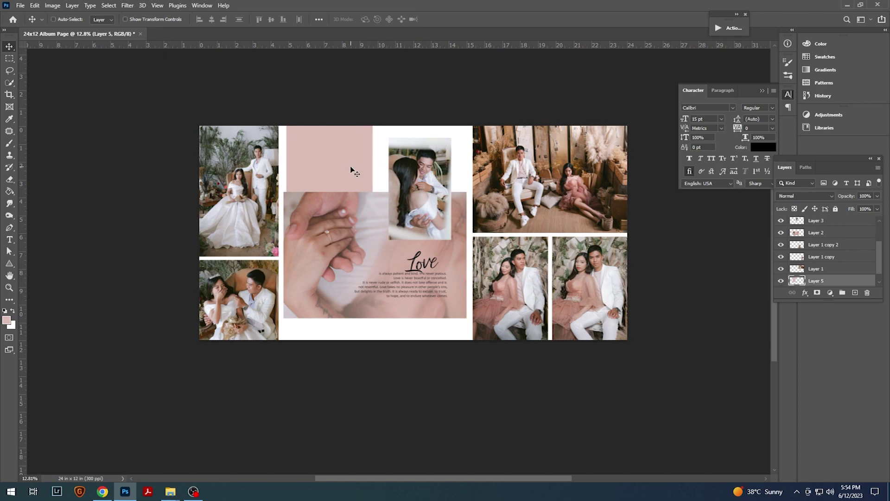
key("ctrl+t")
left_click_drag(287, 197, 284, 197)
key("Return")
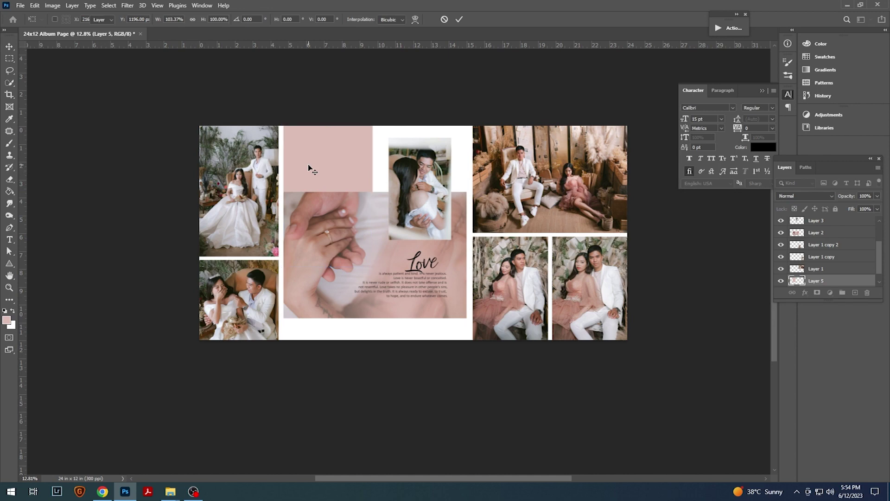
Paste the close-up couple photo into the album, positioned over the pink top panel
left_click(157, 464)
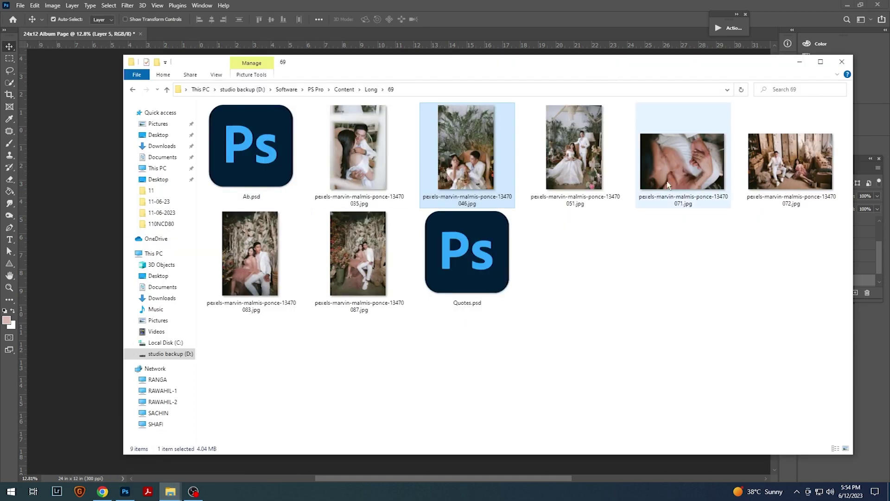
double_click(363, 159)
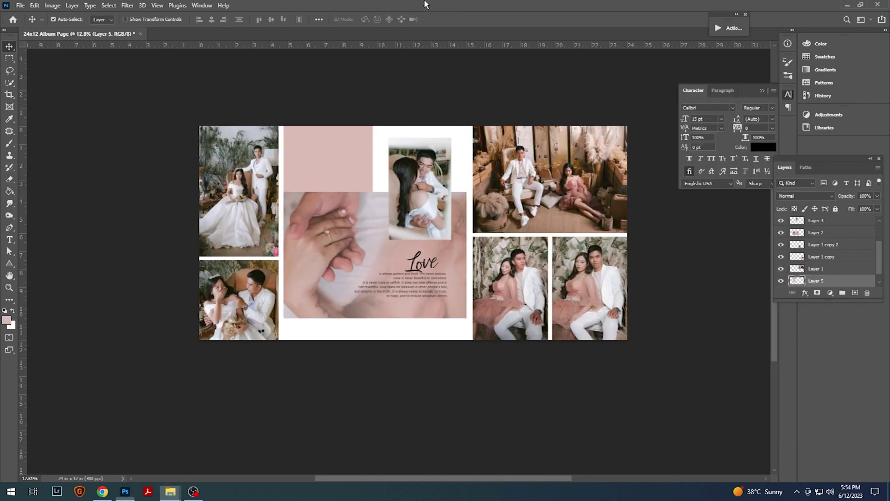
left_click(79, 33)
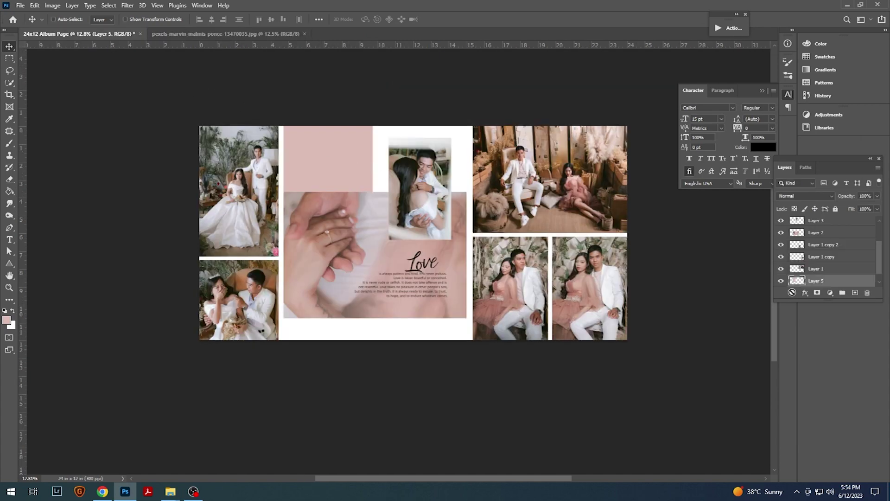
key("ctrl+v")
left_click_drag(423, 209, 470, 184)
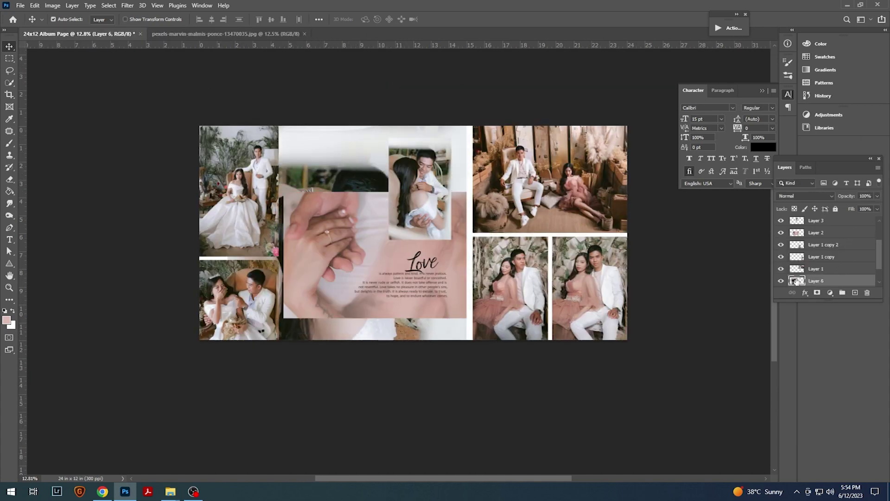
Clip the close-up photo layer into the pink panel with a clipping mask
left_click(818, 292)
key("ctrl+z")
right_click(799, 282)
left_click(820, 281)
right_click(819, 281)
left_click(723, 268)
Enlarge the clipped photo to about 146%, reposition it, and merge it into the panel
left_click_drag(334, 188, 356, 188)
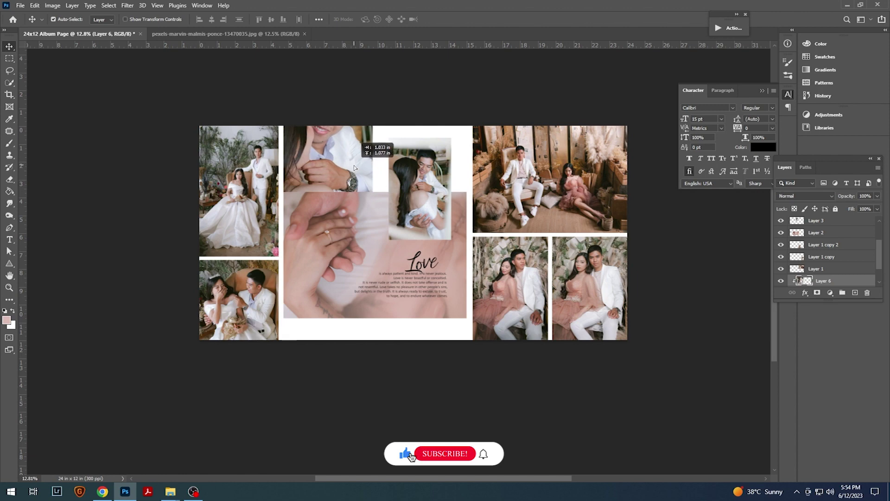
key("ctrl+t")
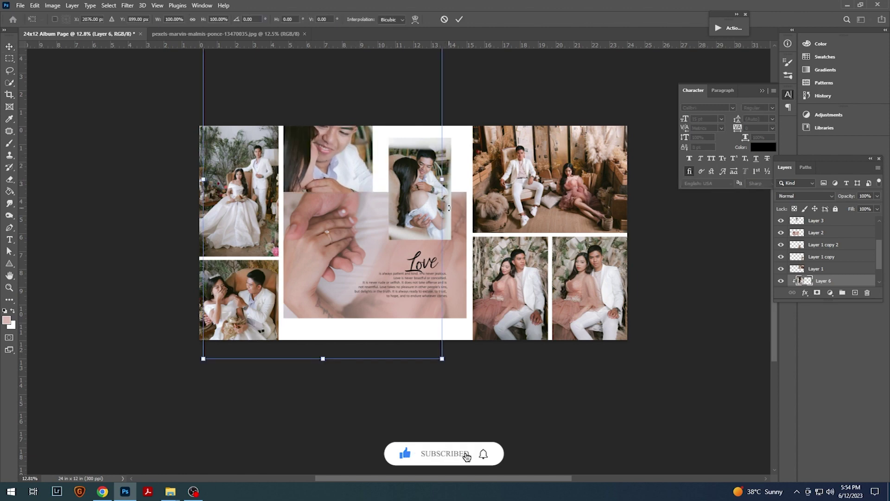
left_click_drag(442, 181, 495, 180)
mouse_move(366, 165)
left_mouse_down()
mouse_move(382, 194)
mouse_move(341, 185)
left_mouse_up()
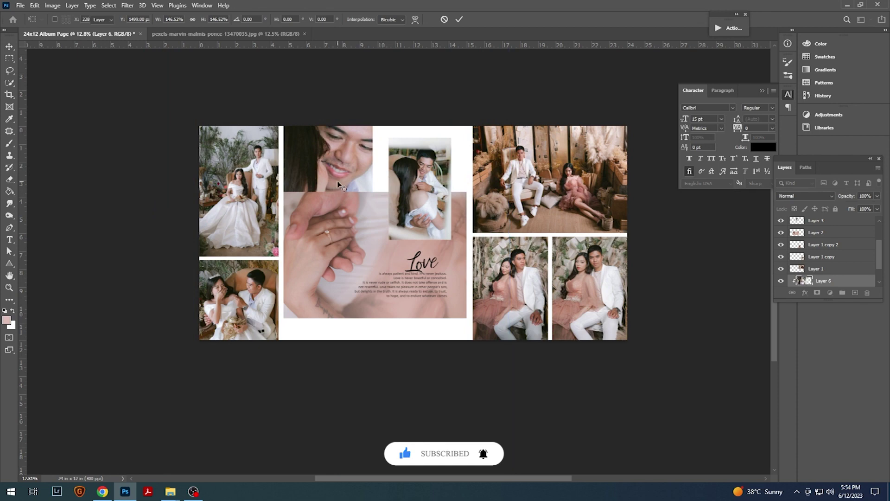
key("Return")
key("ctrl+e")
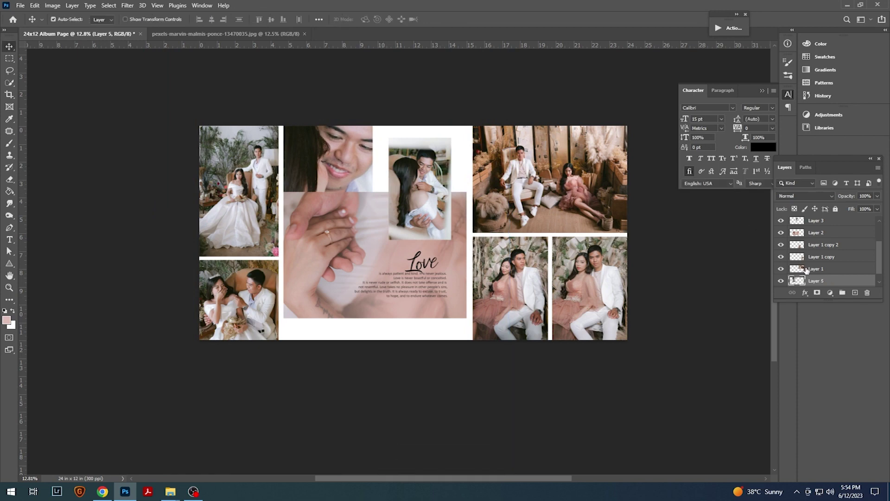
Lower Layer 5's opacity to 39% so the close-up fades softly into the collage
left_click(878, 196)
left_click_drag(878, 205, 855, 208)
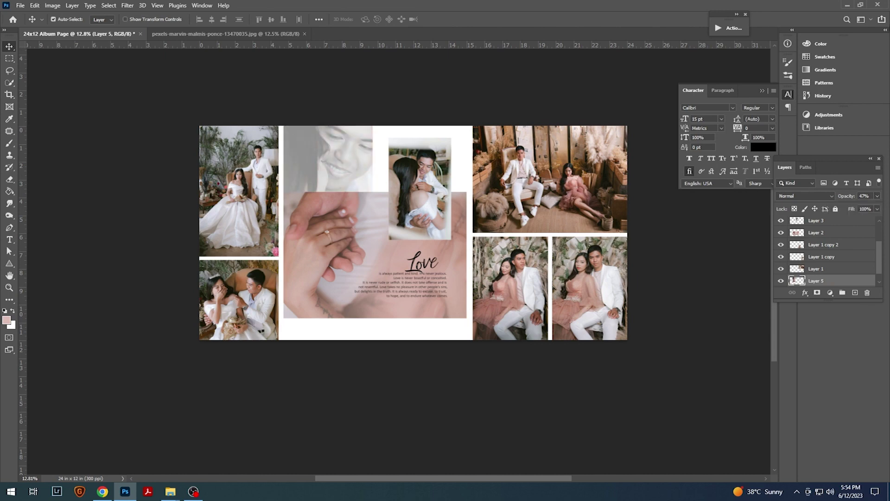
left_click(876, 197)
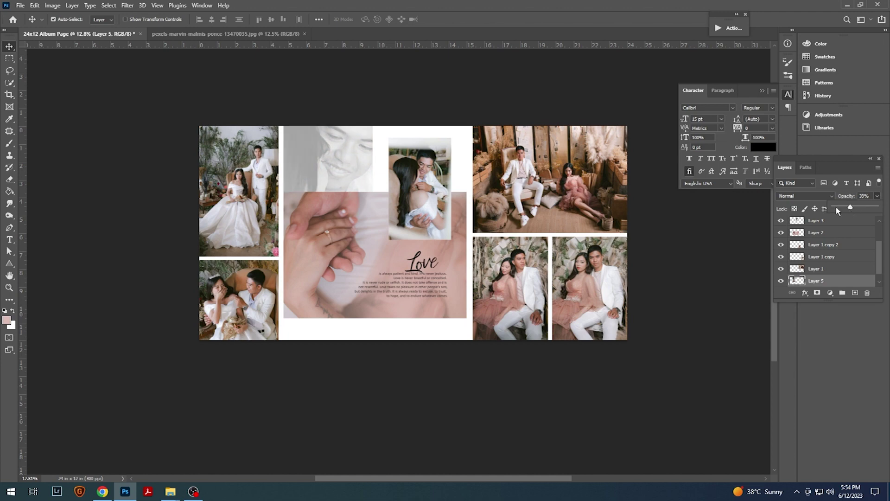
left_click(484, 218)
mouse_move(485, 217)
left_mouse_down()
mouse_move(449, 217)
mouse_move(471, 219)
left_mouse_up()
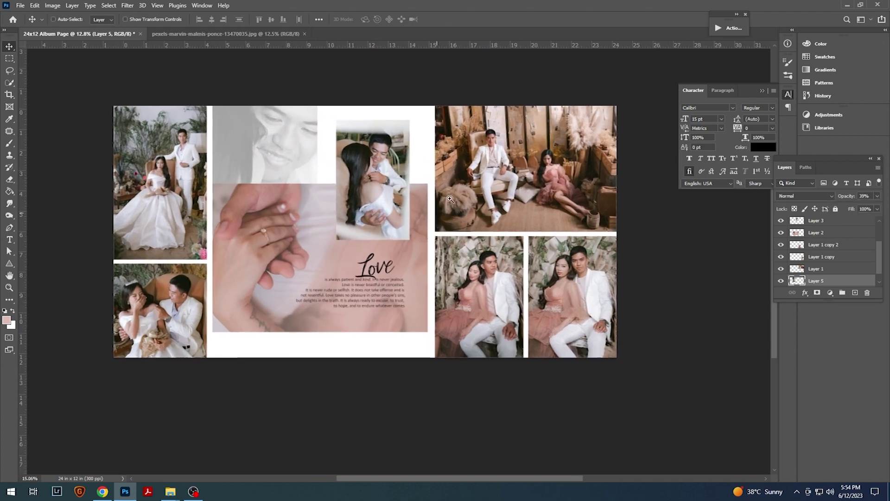